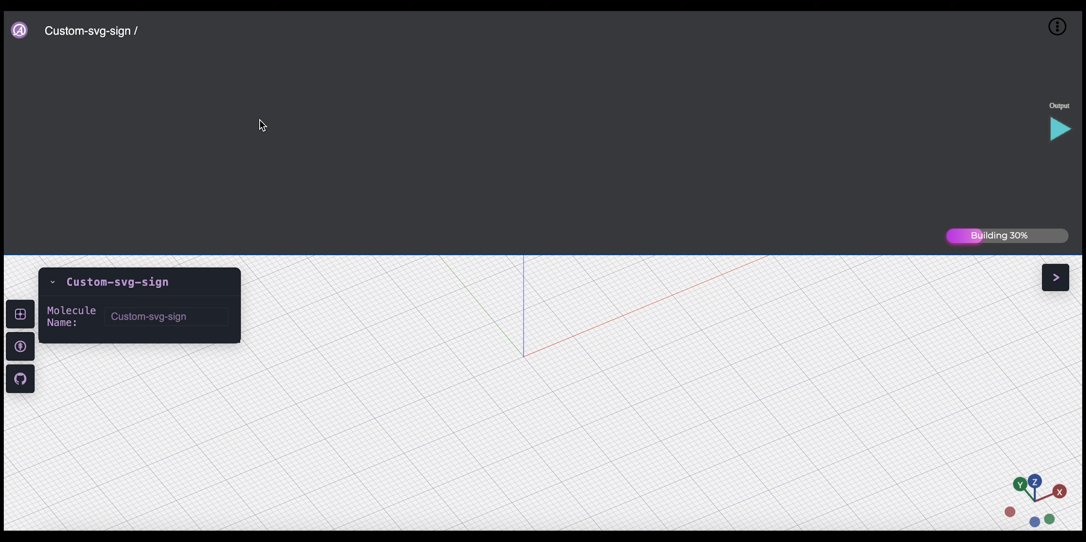
Step: Add a Circle shape node to the molecule and place it near the start of the flow canvas
right_click(321, 133)
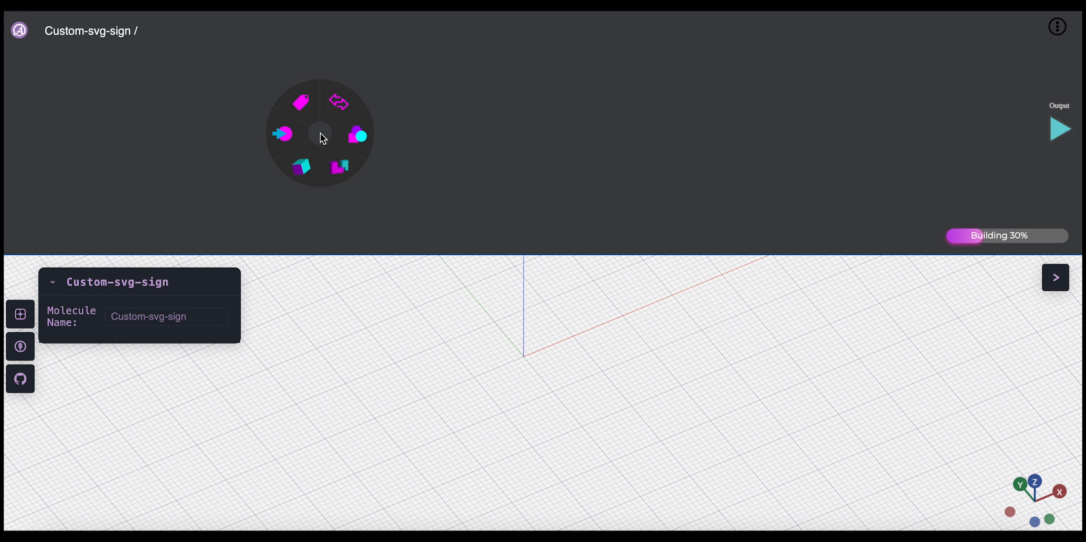
click(299, 121)
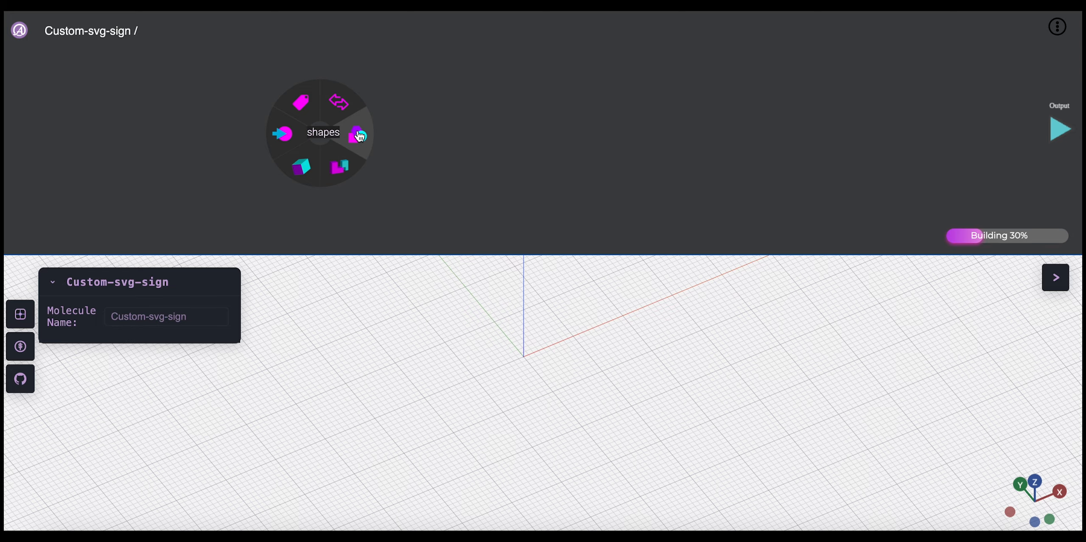
mouse_move(360, 136)
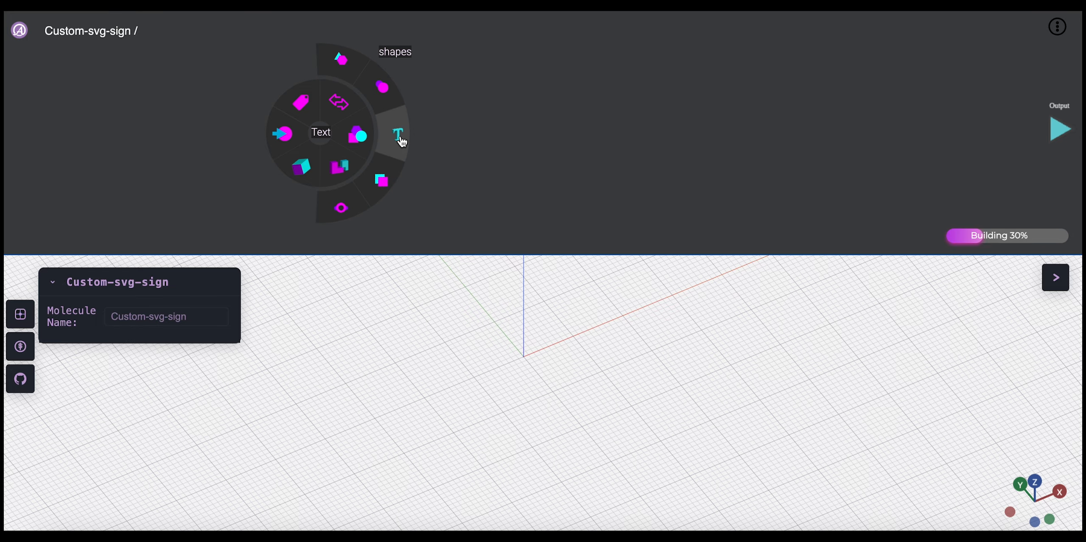
click(380, 98)
drag(318, 138, 258, 113)
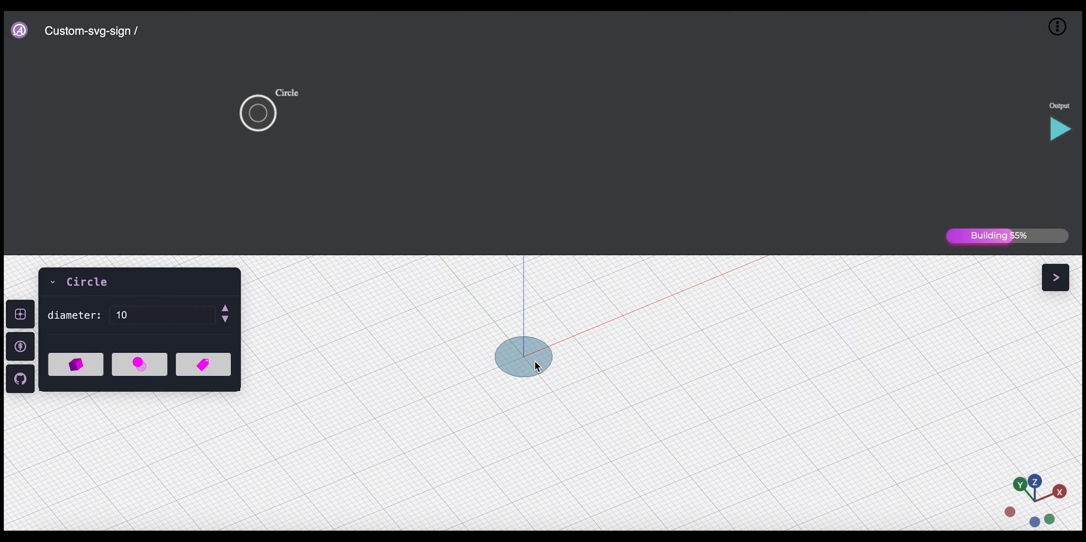
click(330, 155)
click(263, 114)
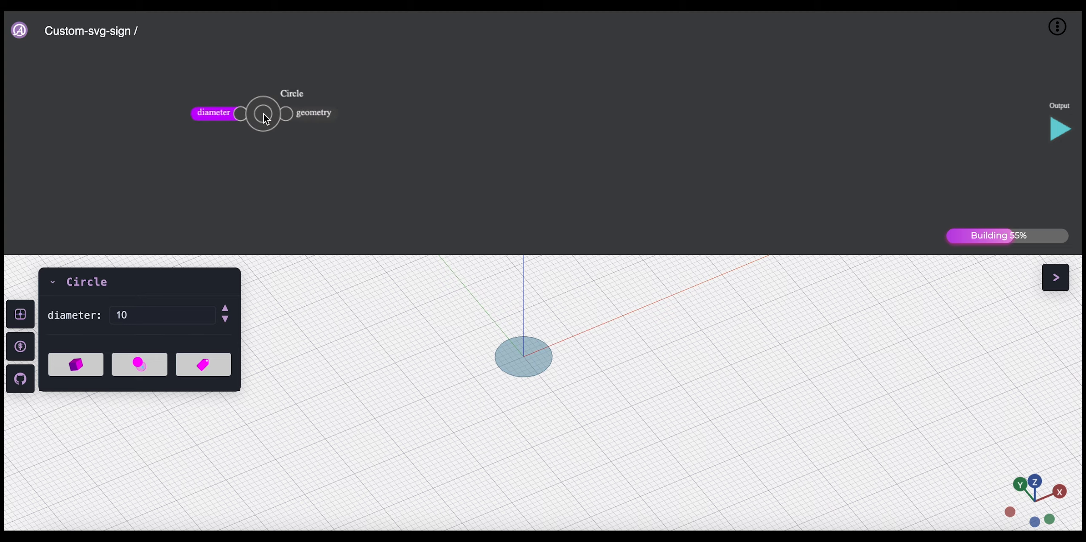
Step: Set the circle's diameter to 300
double_click(162, 315)
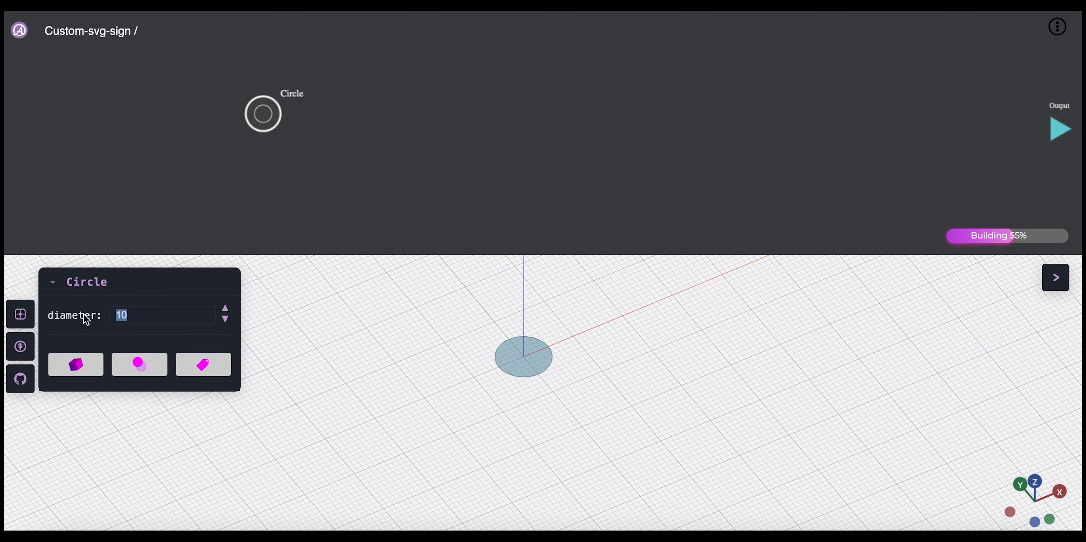
text(300)
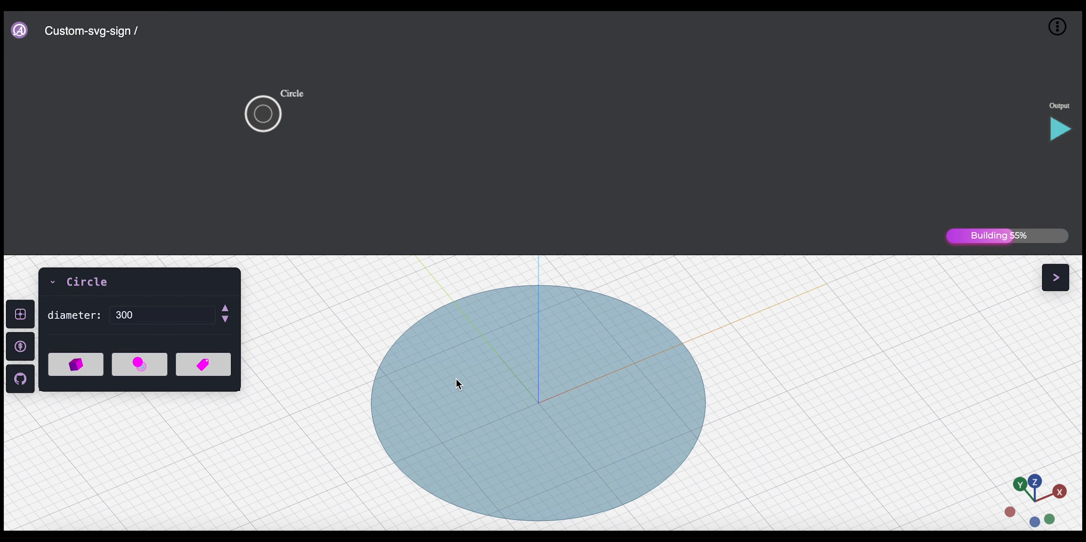
drag(473, 363, 494, 368)
right_drag(512, 369, 455, 349)
drag(448, 356, 429, 372)
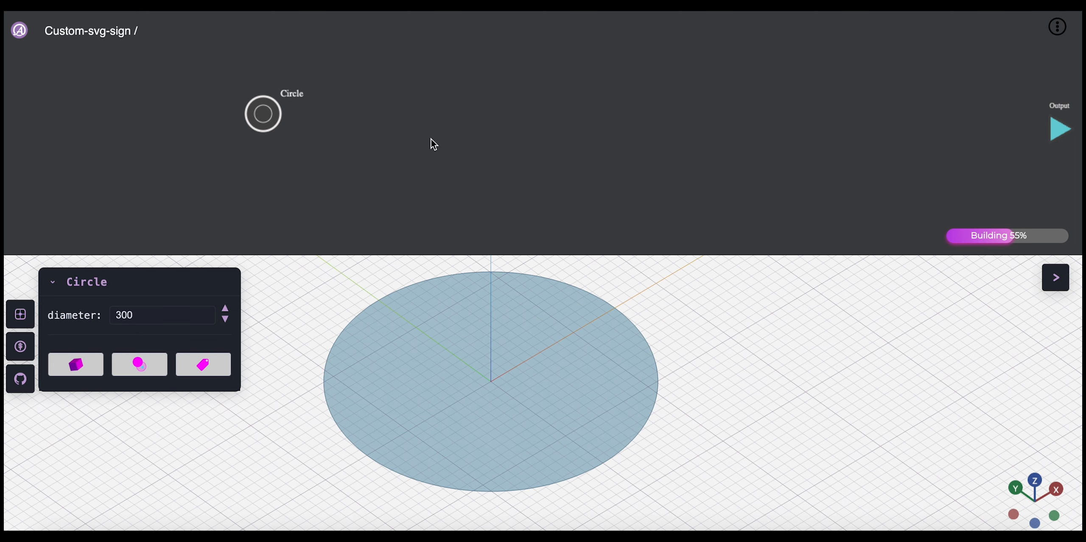
click(361, 130)
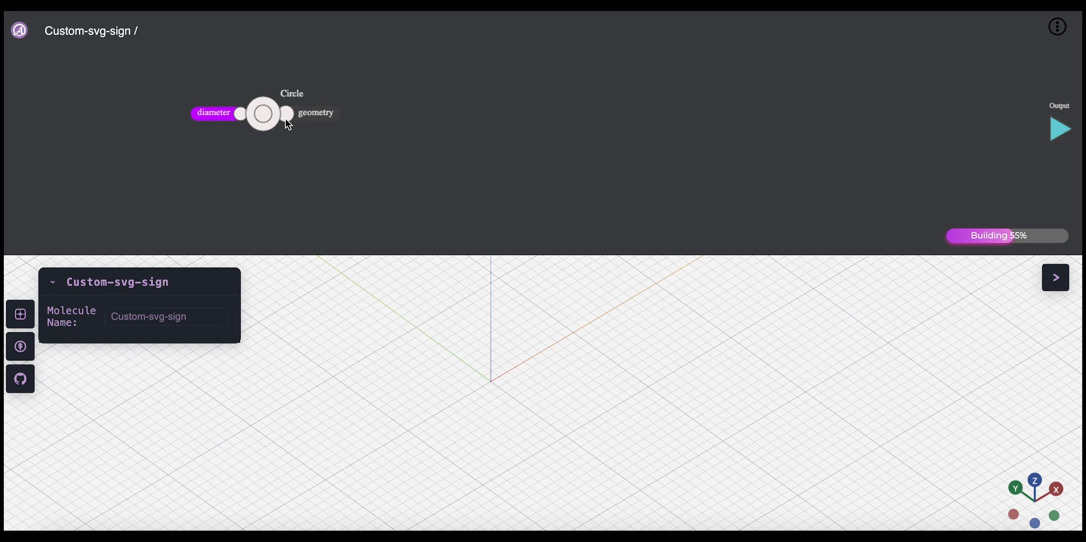
drag(264, 114, 268, 118)
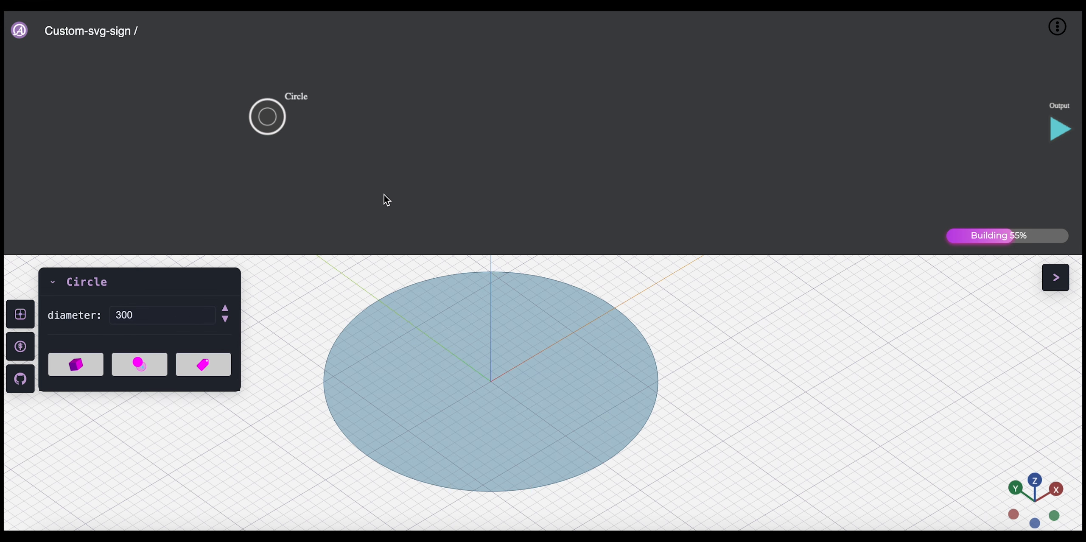
click(460, 147)
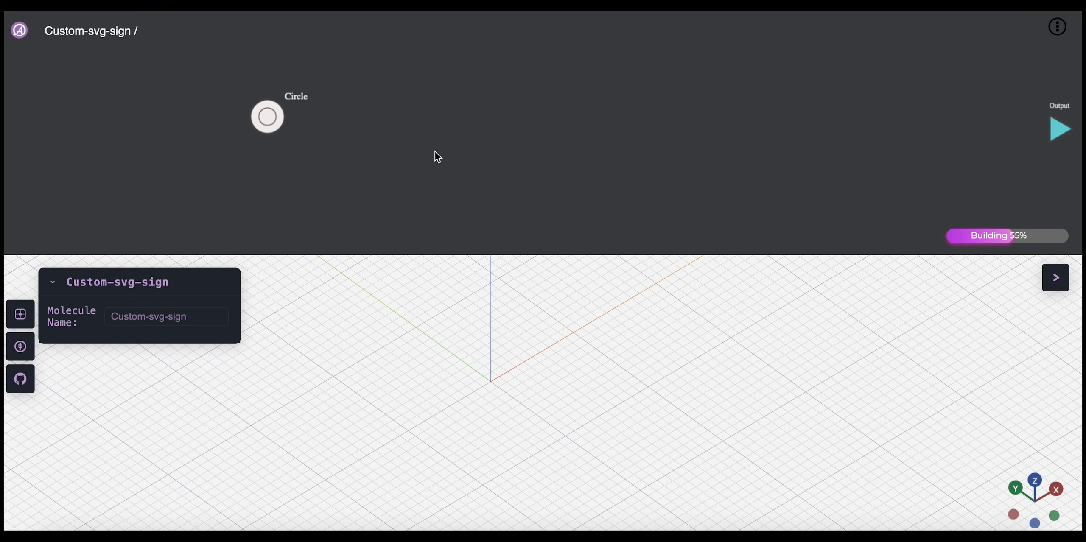
mouse_move(266, 119)
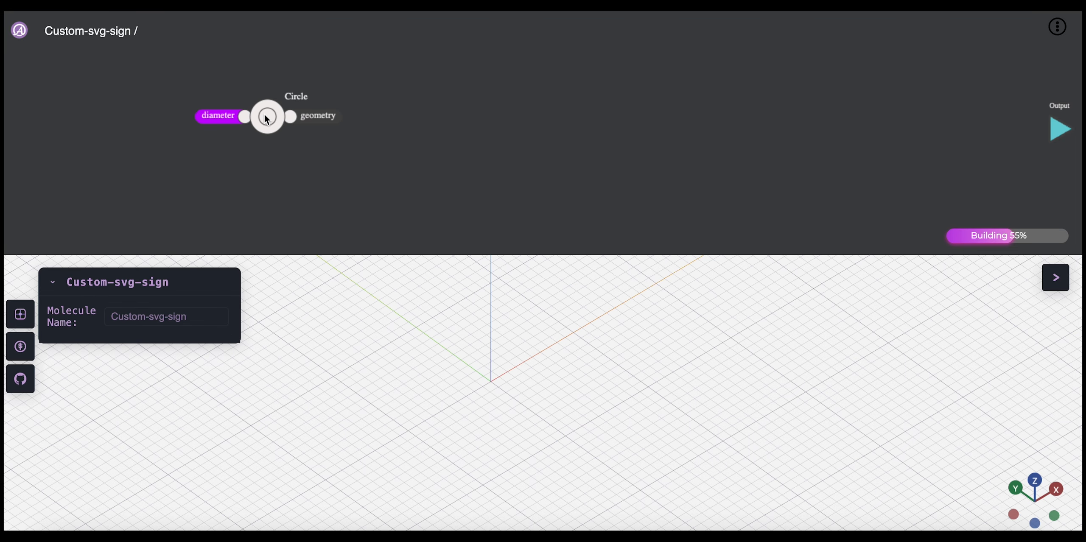
Step: Add a number input to the molecule and name it Sign_width
right_click(460, 139)
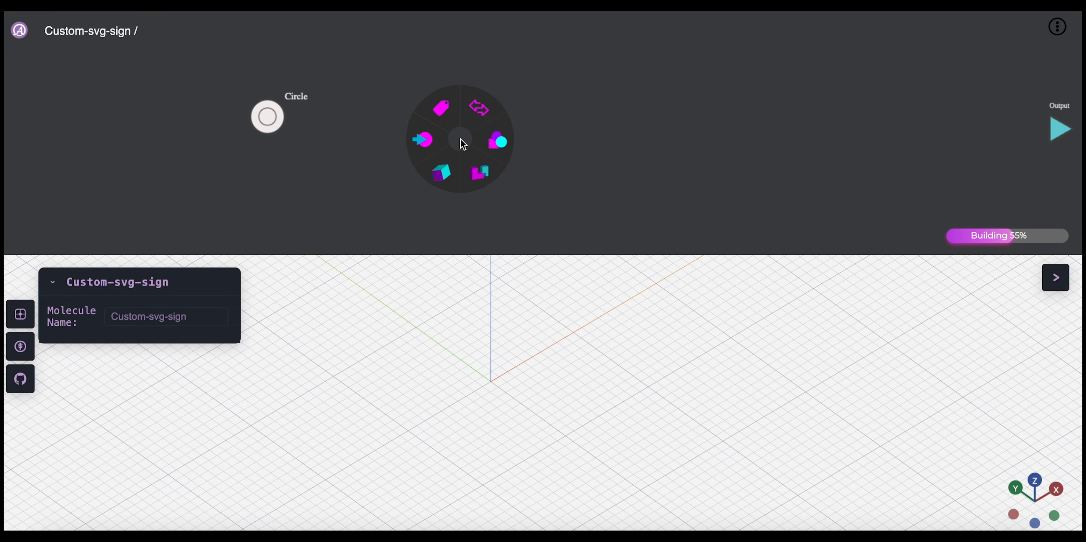
mouse_move(423, 140)
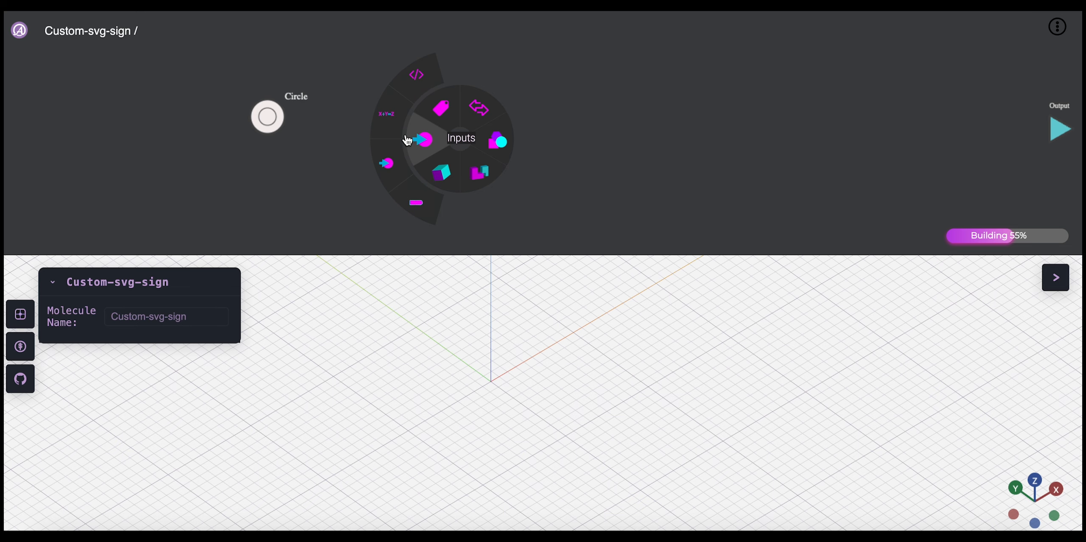
click(393, 169)
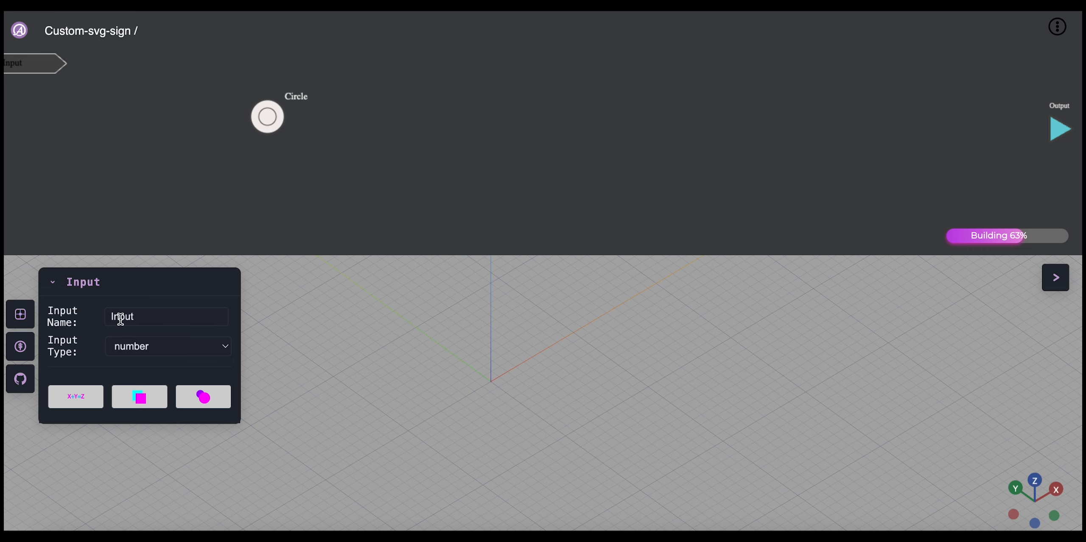
double_click(148, 318)
text(Sign_width)
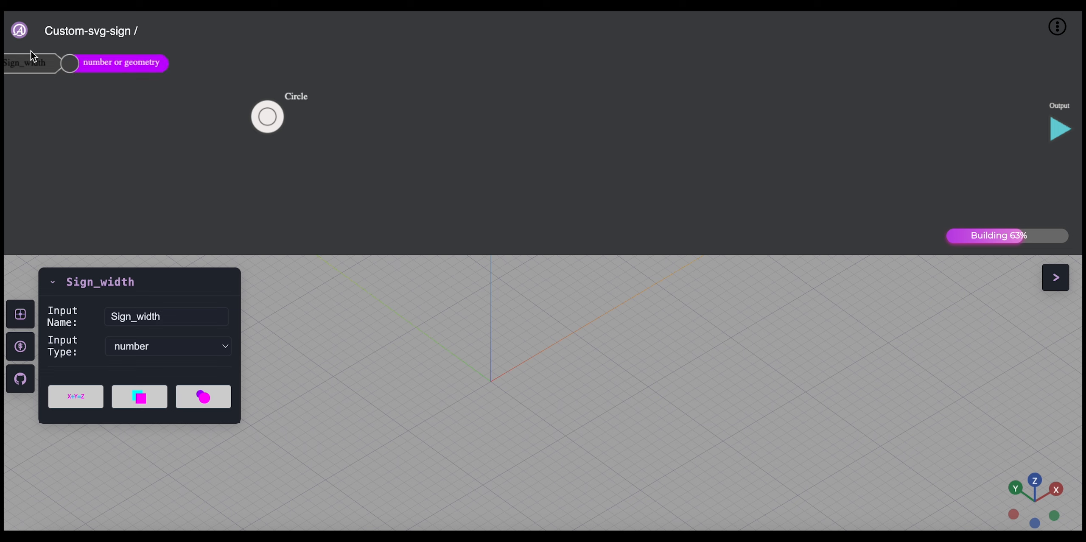
click(170, 131)
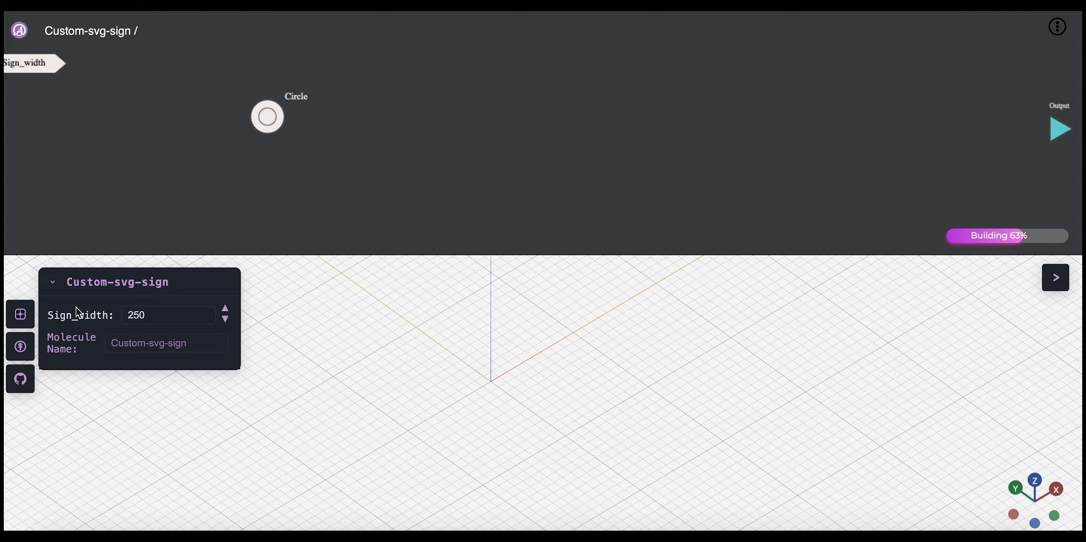
Step: Set Sign_width to 300 and connect it to the Circle node's diameter
double_click(160, 316)
text(300)
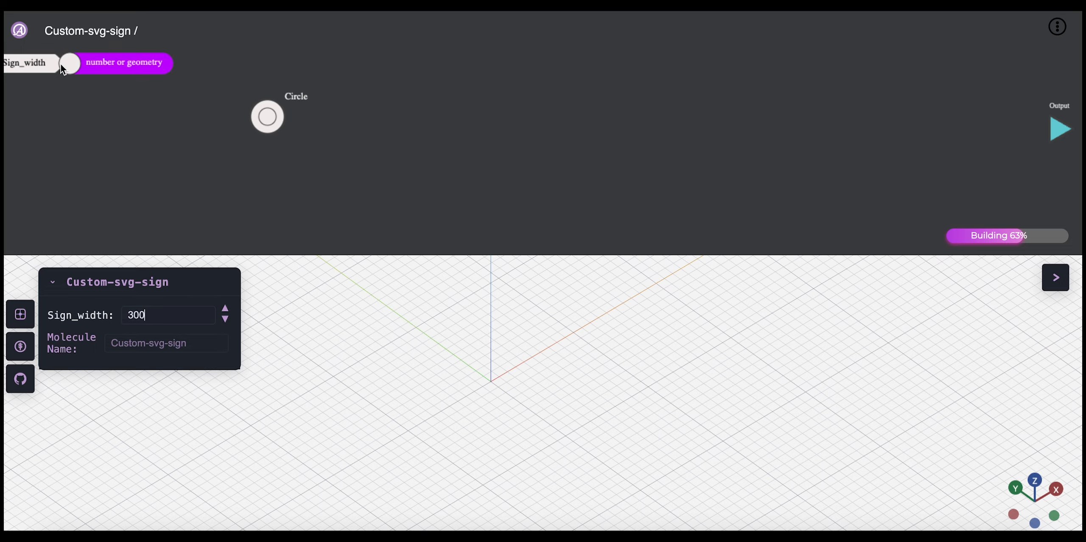
mouse_move(54, 79)
drag(68, 71, 266, 116)
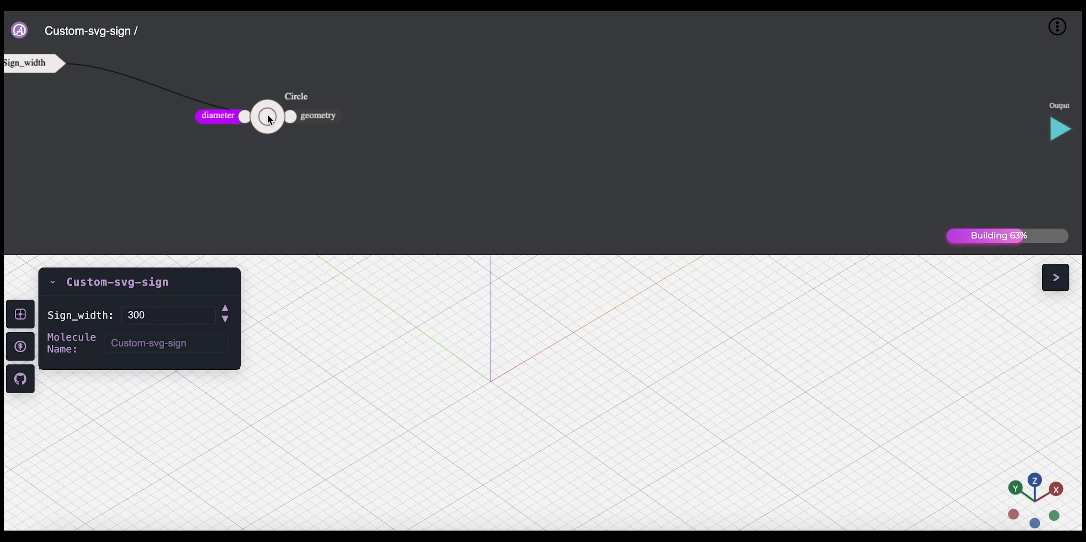
drag(266, 118, 285, 102)
mouse_move(458, 380)
mouse_down()
mouse_move(492, 375)
mouse_move(479, 379)
mouse_up()
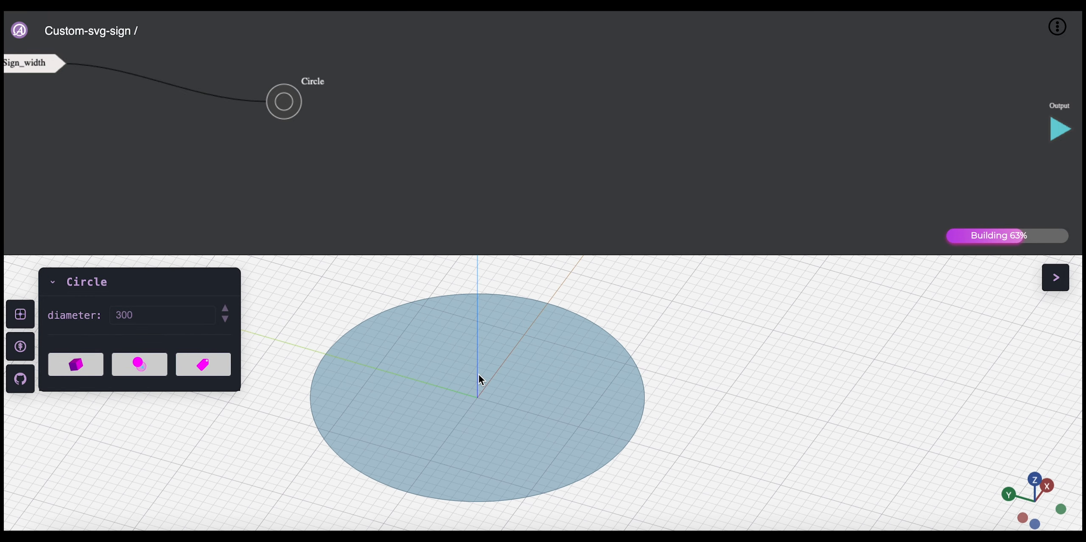
click(48, 64)
click(179, 150)
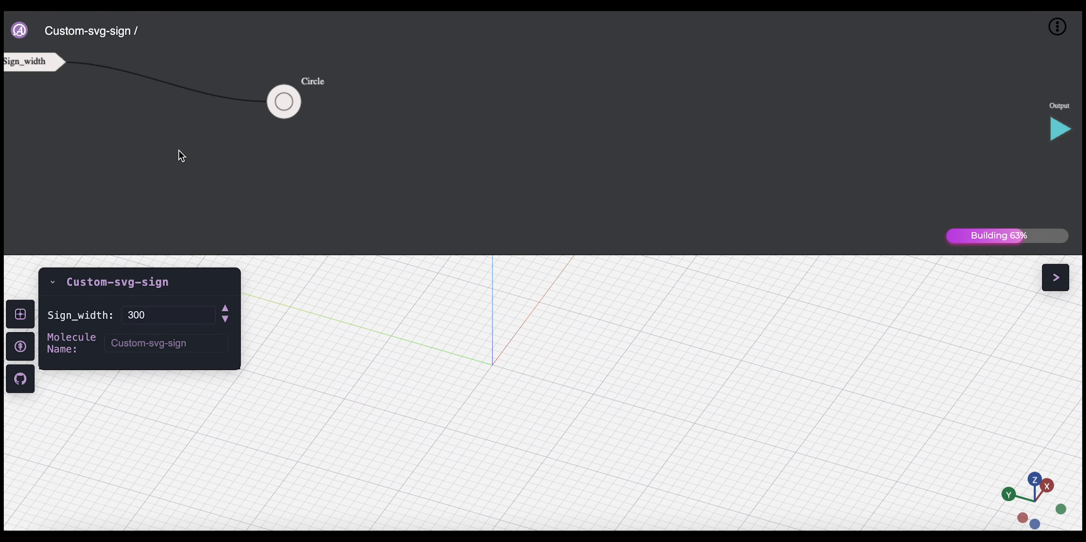
click(277, 103)
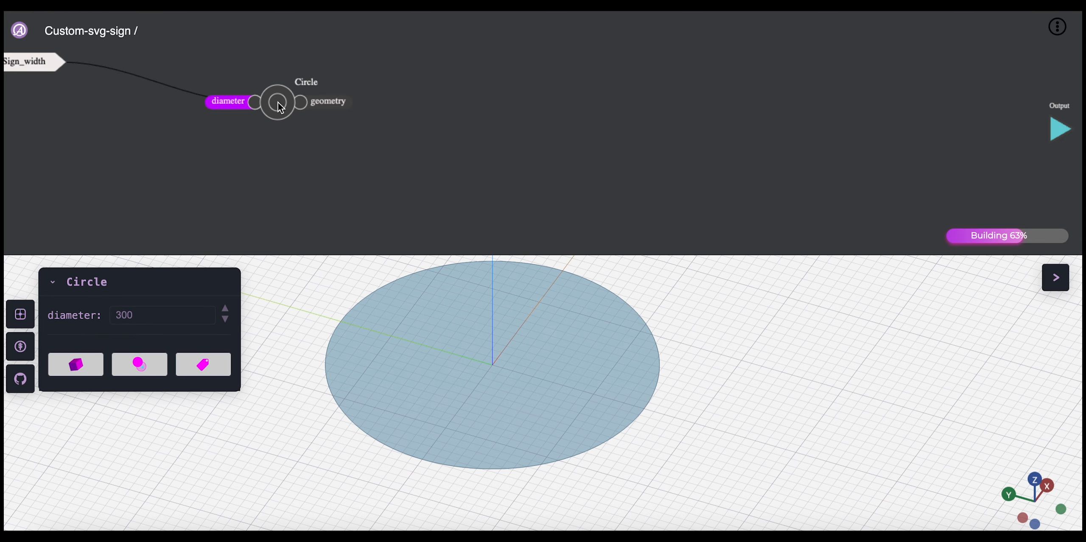
mouse_move(278, 104)
mouse_down()
mouse_move(279, 80)
mouse_move(268, 110)
mouse_up()
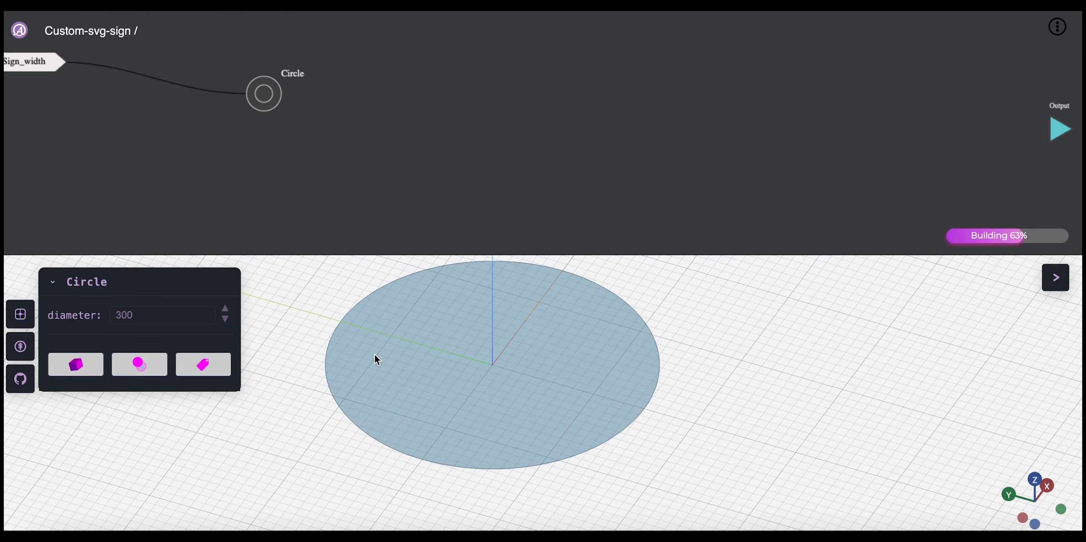
drag(374, 354, 401, 357)
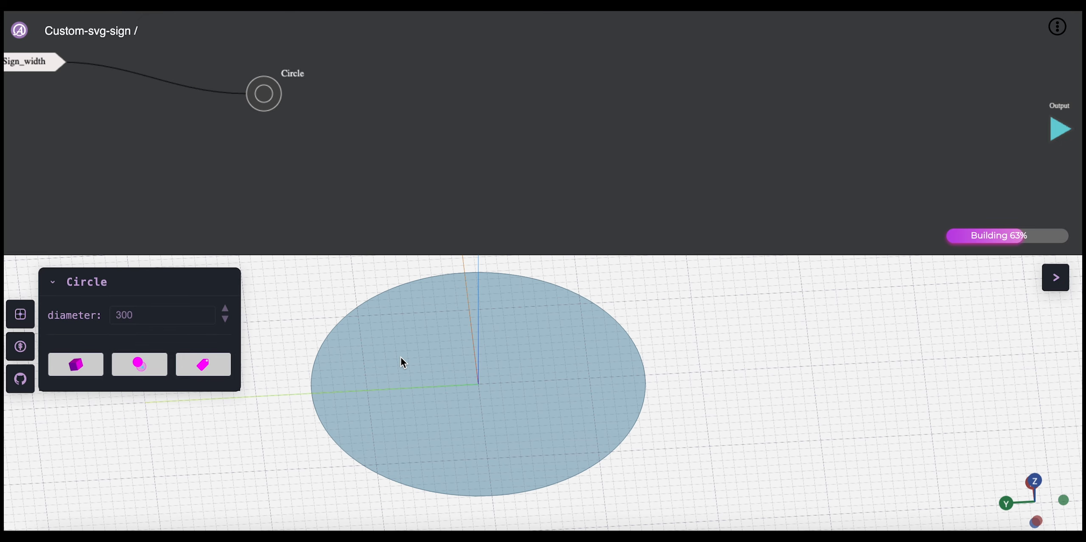
Step: Add an Extrude node fed by the circle's geometry, and move the Extrude and Circle nodes closer to the Sign_width input
click(367, 139)
click(266, 100)
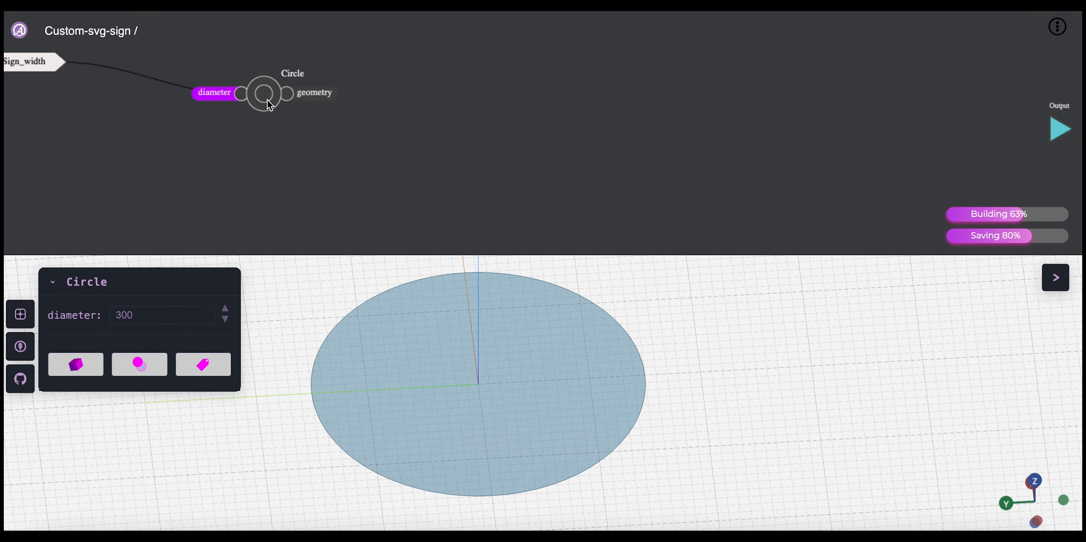
right_click(435, 139)
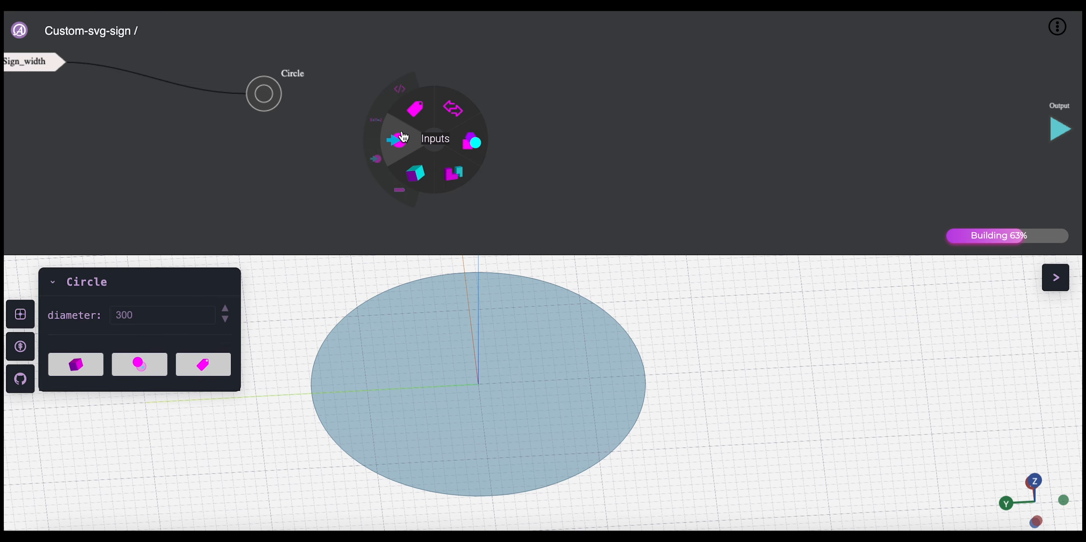
mouse_move(417, 174)
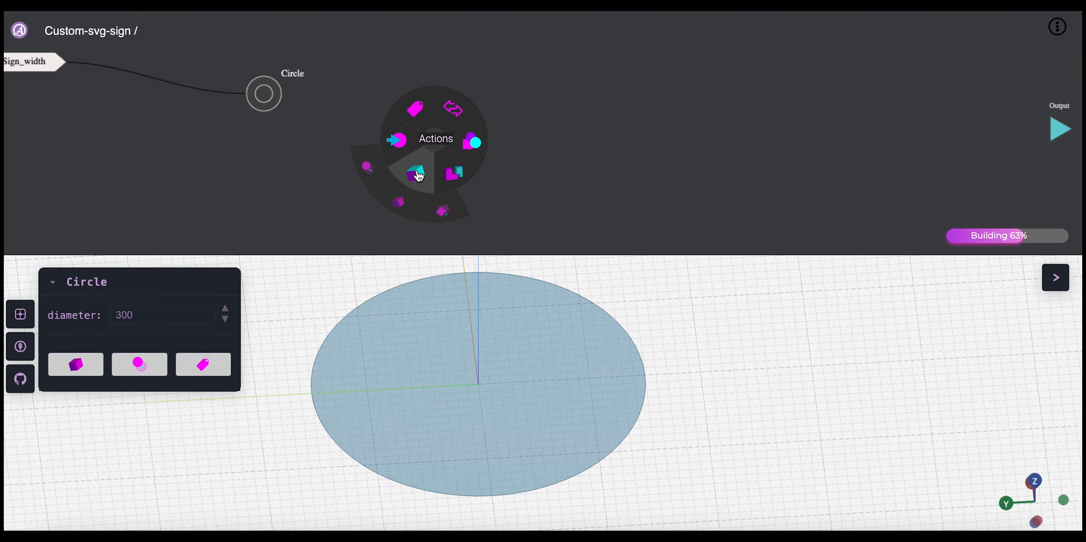
click(398, 202)
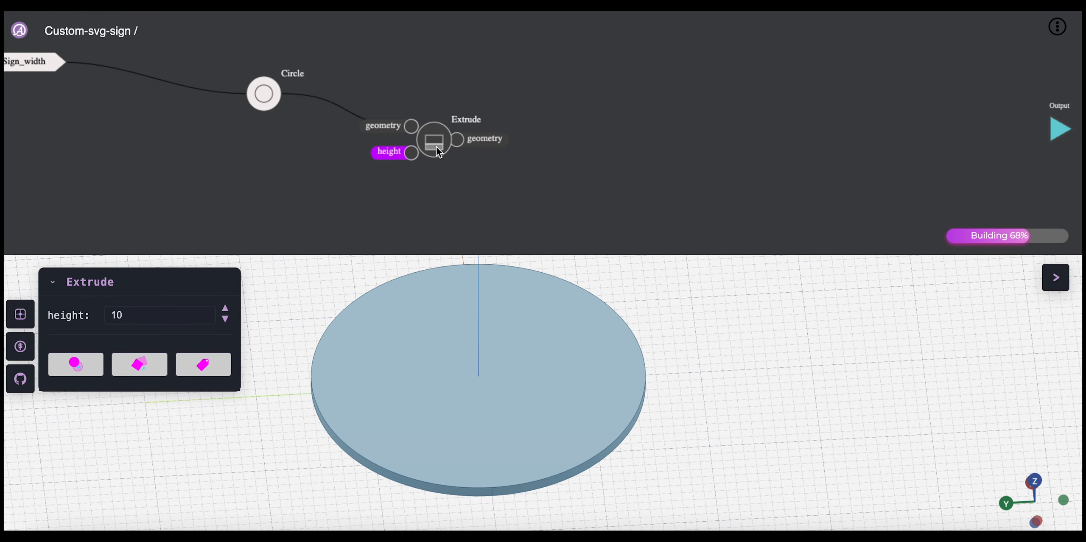
drag(433, 147, 383, 95)
drag(262, 111, 223, 71)
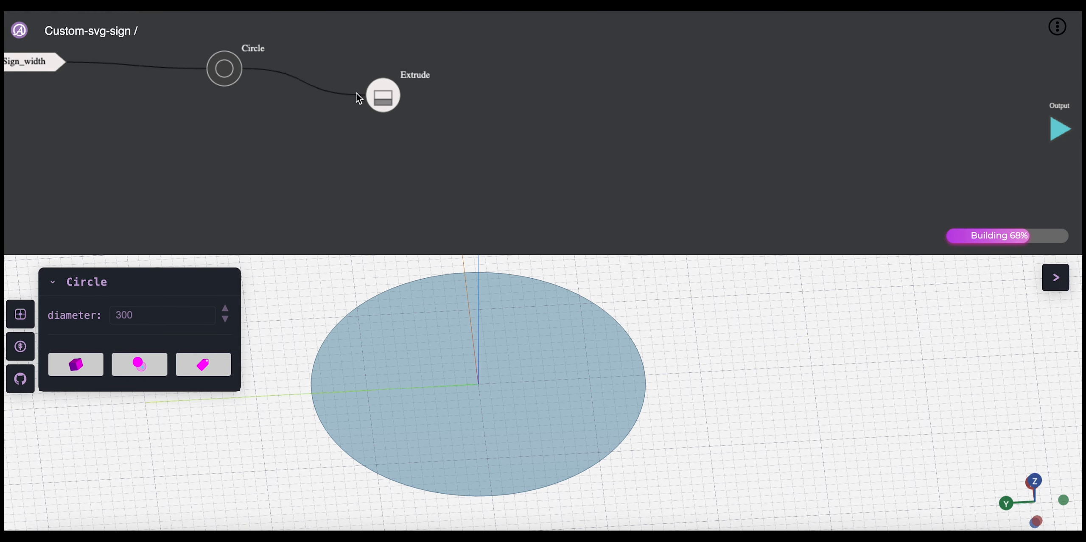
click(383, 96)
double_click(174, 313)
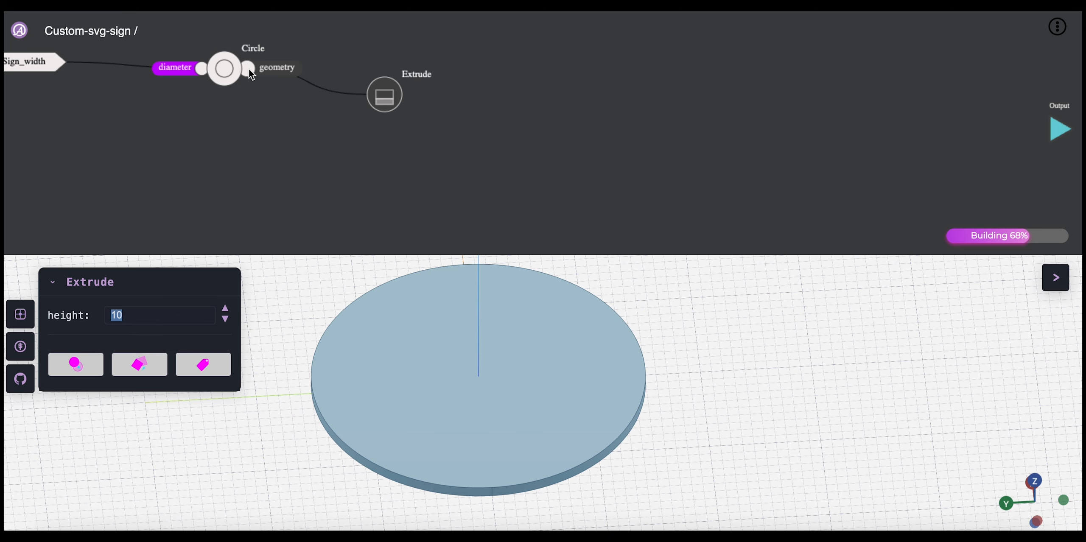
mouse_move(433, 352)
mouse_down()
mouse_move(426, 375)
mouse_move(435, 354)
mouse_move(440, 362)
mouse_up()
click(406, 167)
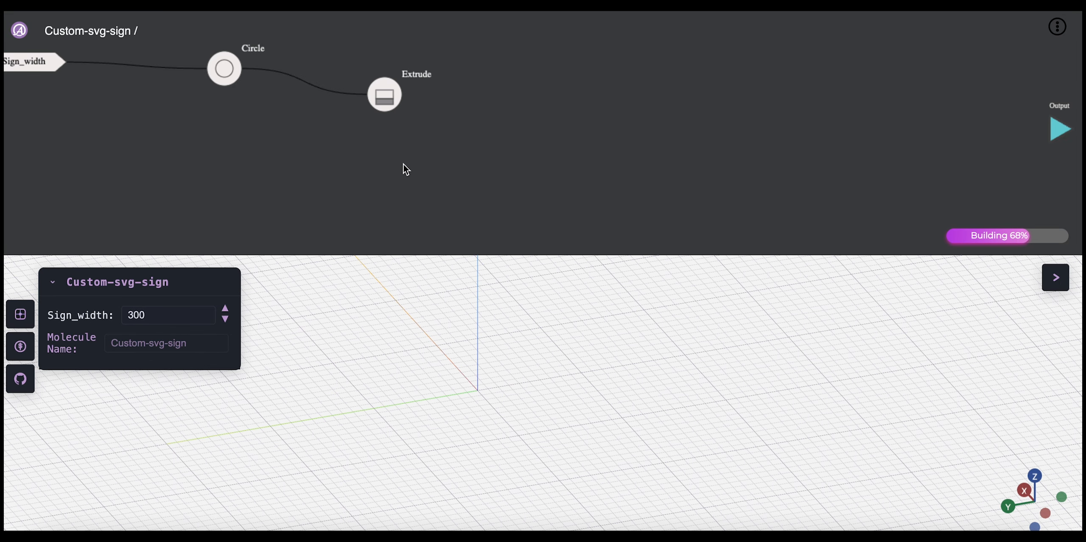
Step: Add a second number input to the molecule and name it ply_thick
right_click(399, 154)
mouse_move(361, 153)
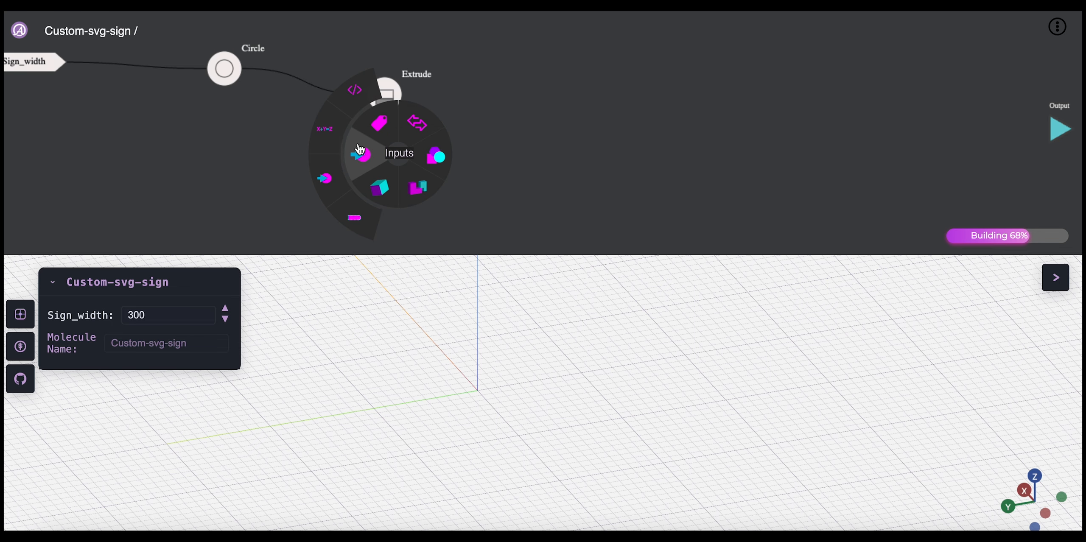
click(326, 179)
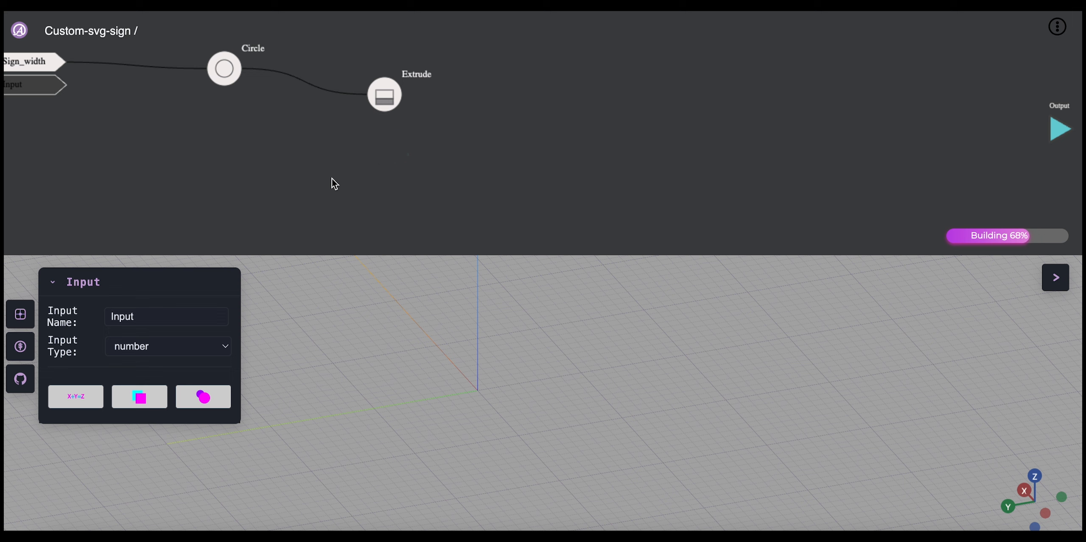
double_click(150, 323)
text(ply_thick)
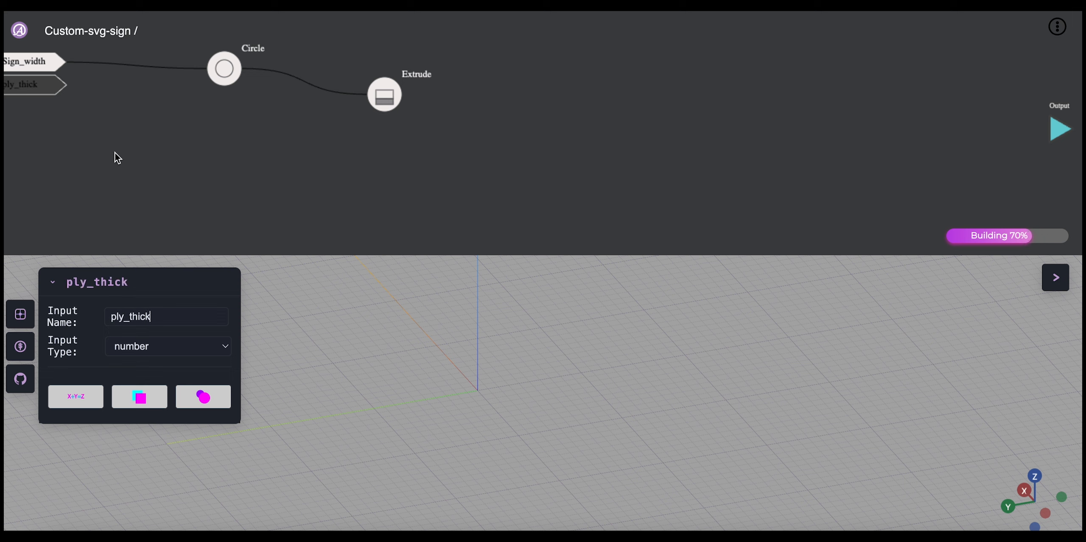
click(124, 252)
Step: Set ply_thick to 8 and connect it to the Extrude node's height
double_click(155, 342)
click(154, 344)
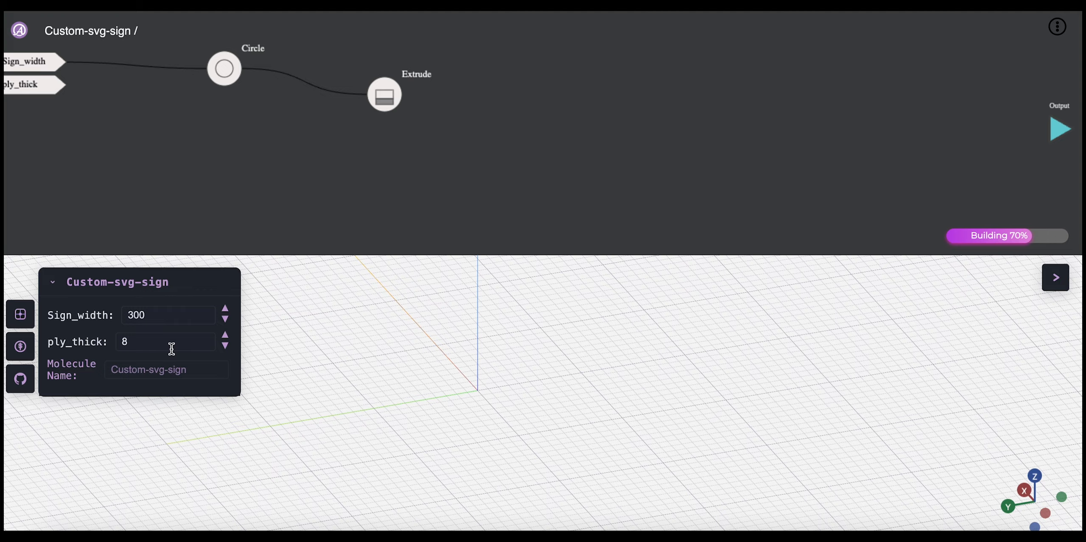
drag(70, 86, 387, 111)
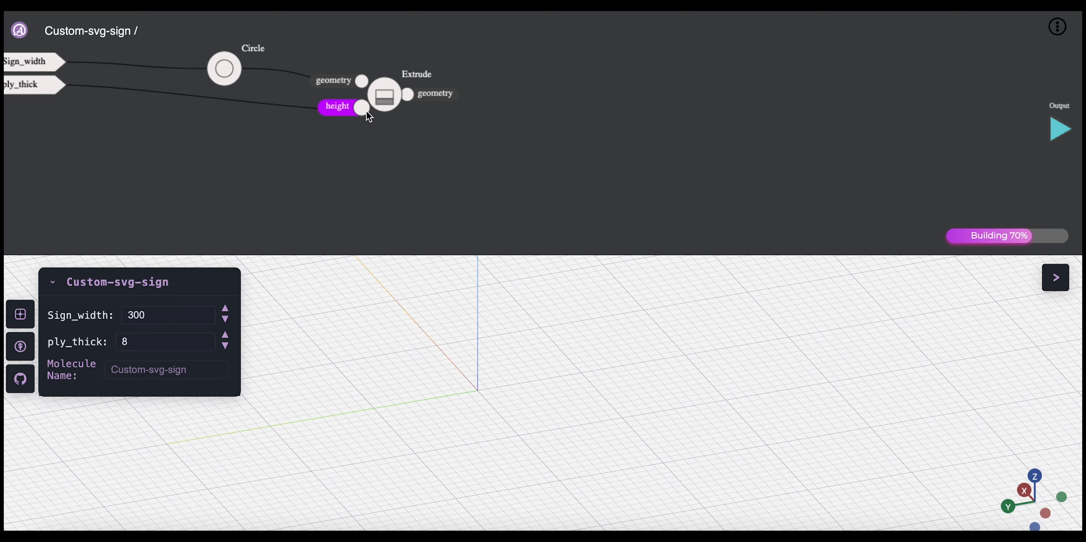
Step: Display the extruded circle and inspect the plywood disc's thickness and shape in the 3D view
click(388, 95)
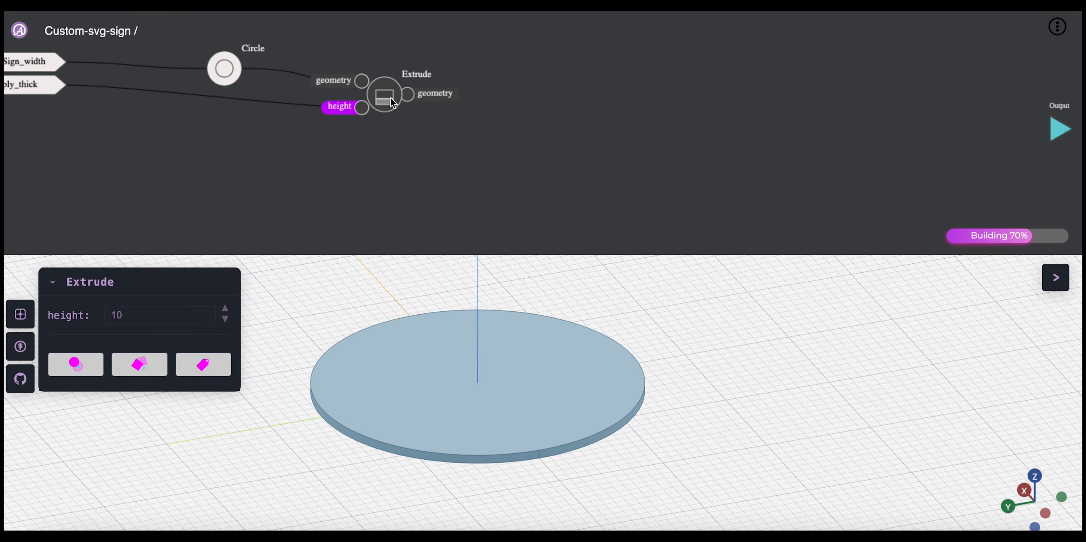
drag(386, 95, 391, 98)
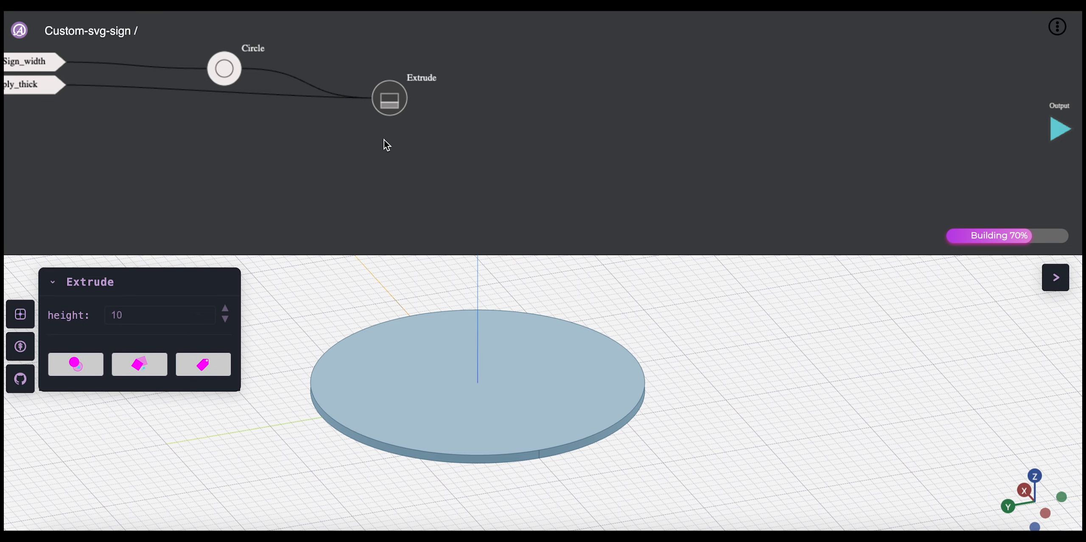
mouse_move(424, 295)
mouse_down()
mouse_move(427, 348)
mouse_move(422, 307)
mouse_up()
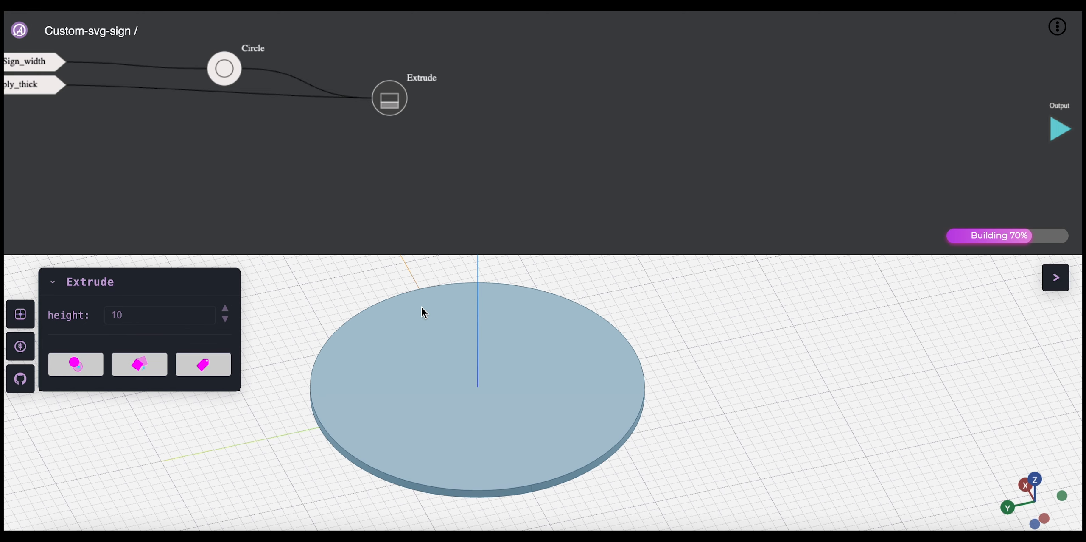
right_drag(429, 336, 433, 322)
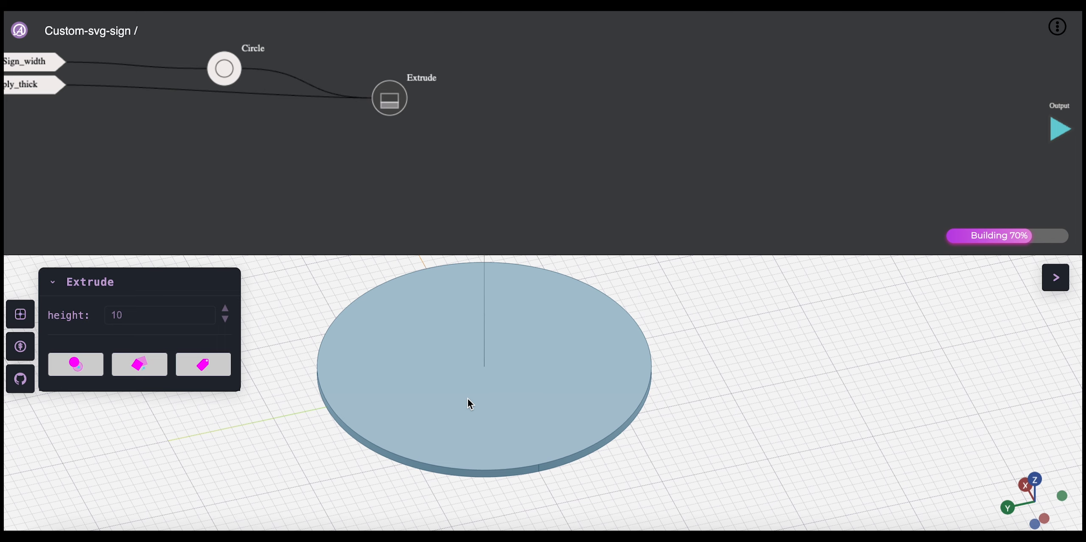
click(293, 194)
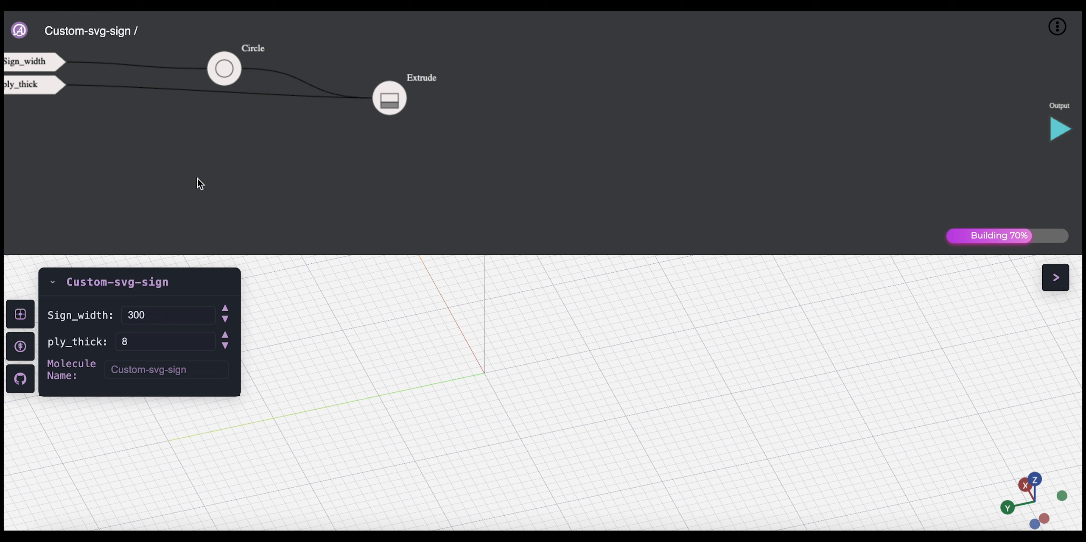
Step: Add an Import node below the Circle node, with SVG as its file type
right_click(227, 171)
mouse_move(245, 149)
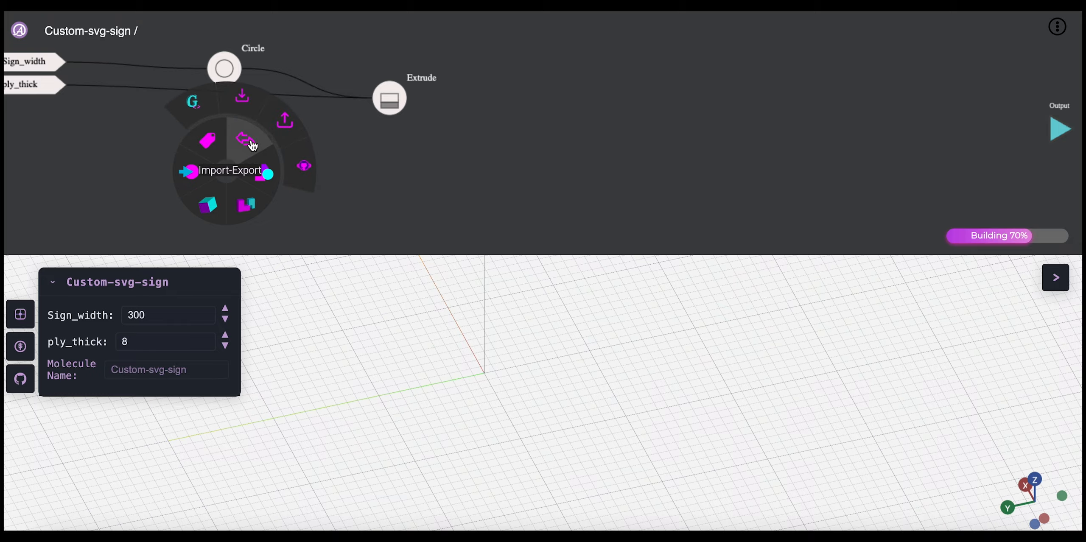
click(243, 99)
click(196, 159)
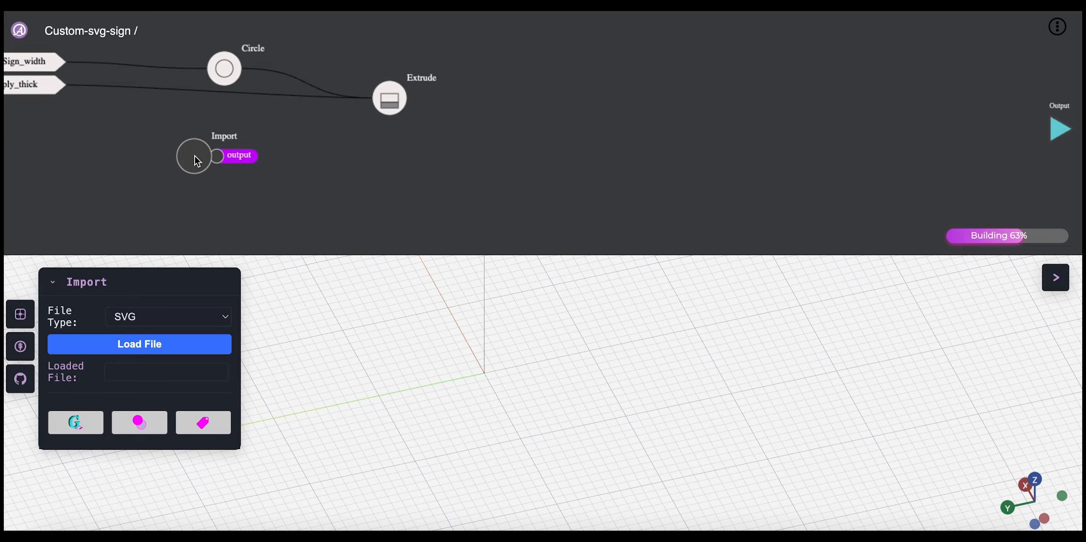
click(136, 320)
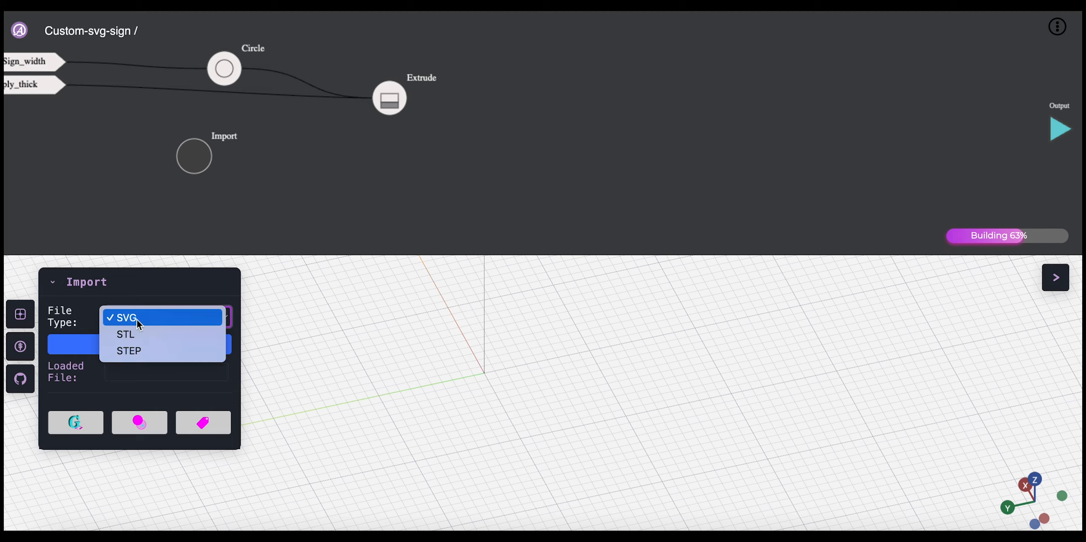
click(137, 317)
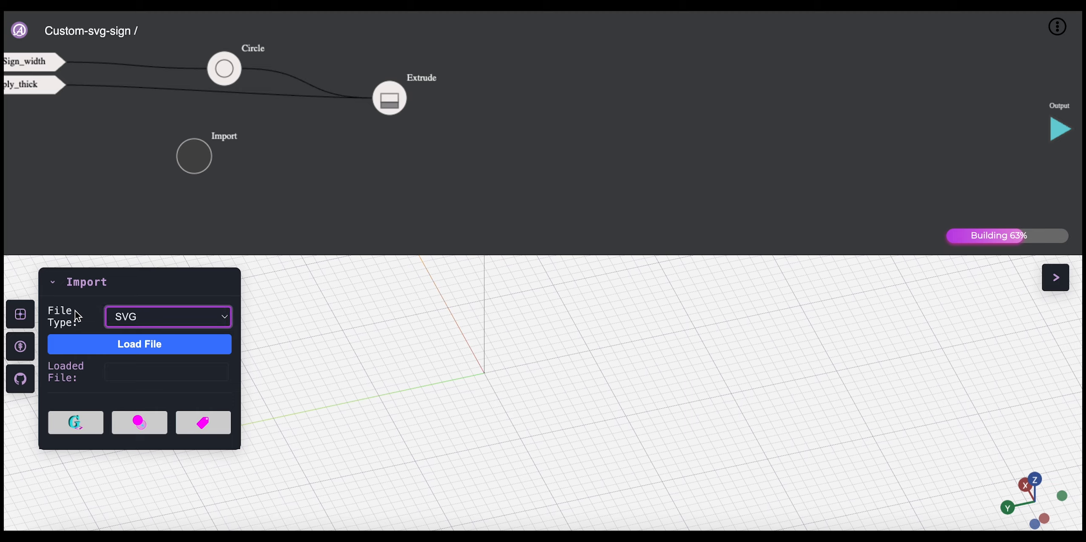
Step: Try to load Dog_silhouette.svg from the Downloads folder into the Import node
click(80, 353)
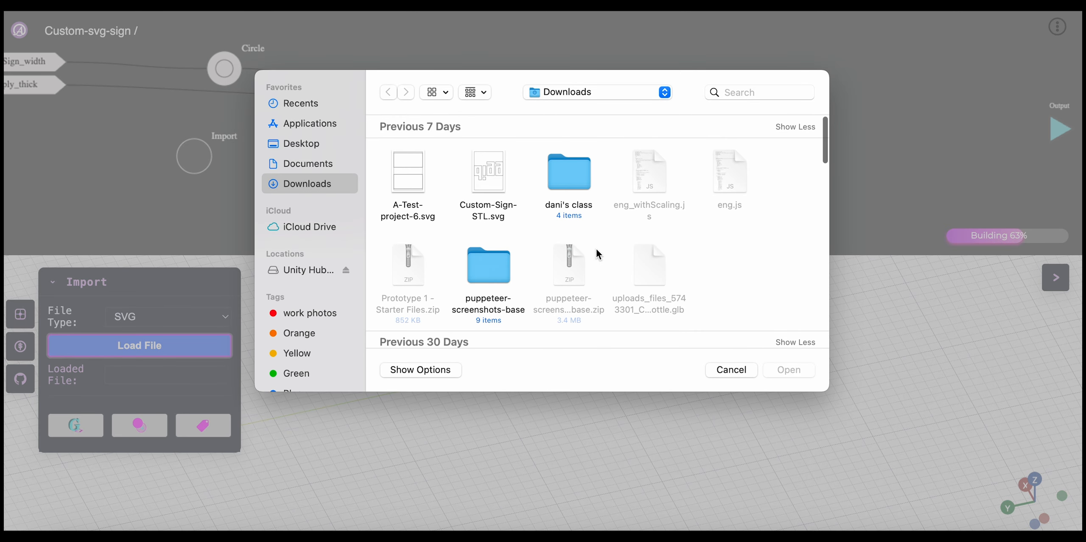
scroll(630, 244, down, 5)
scroll(630, 251, down, 3)
click(578, 178)
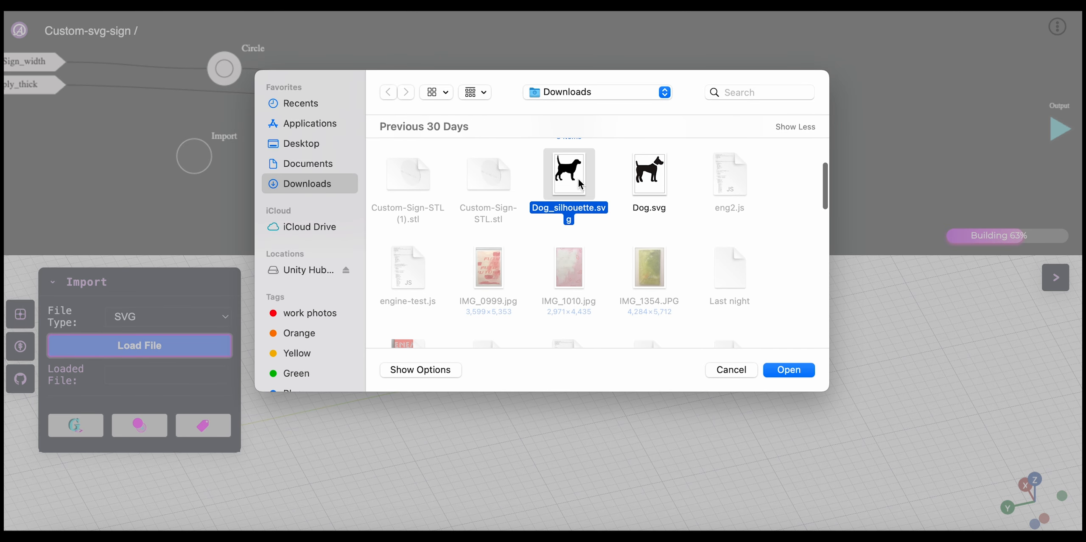
click(789, 370)
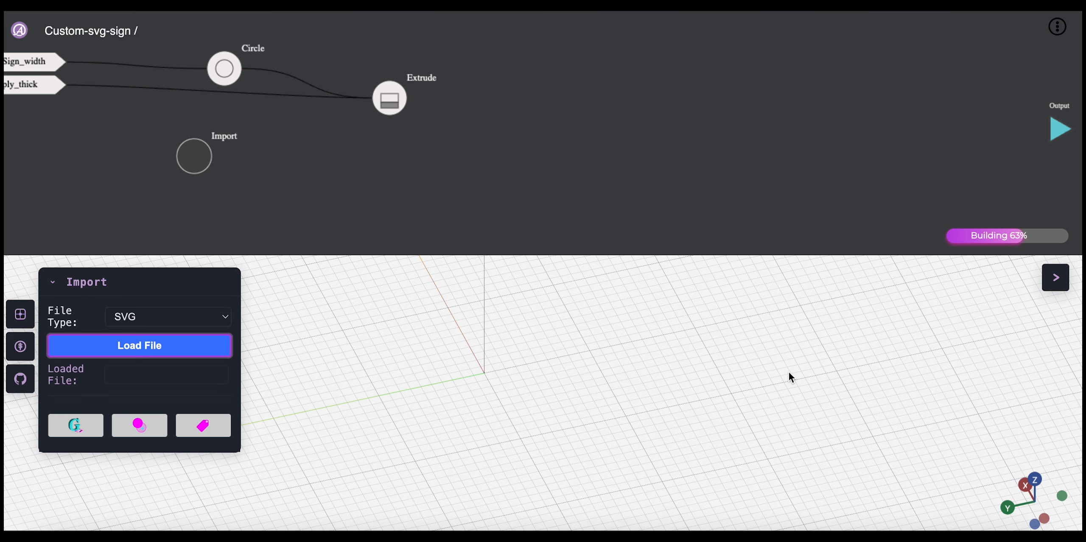
click(308, 213)
Step: Search the computer for svg and load 0.svg into the Import node
click(194, 155)
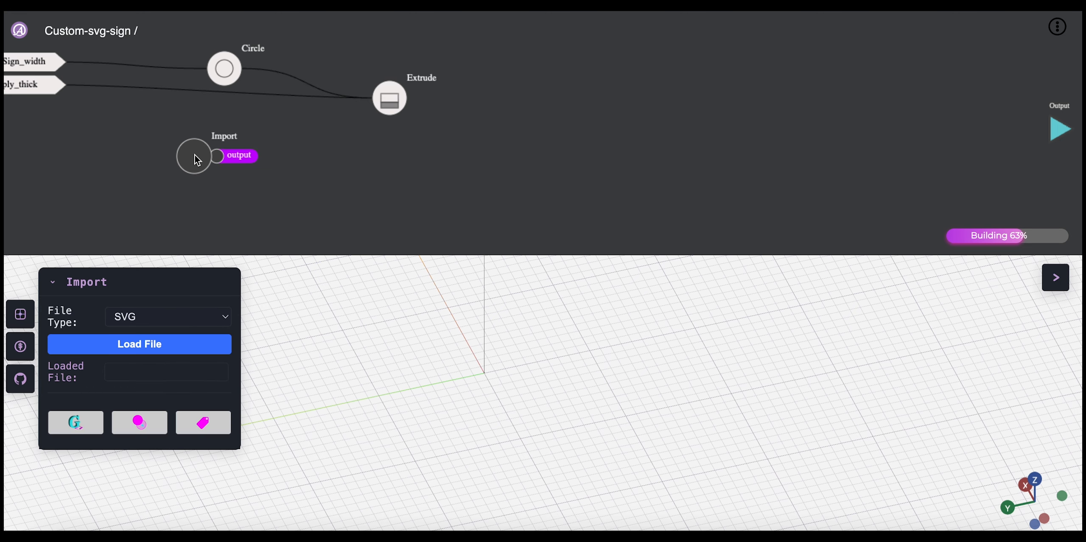
click(170, 348)
scroll(641, 309, down, 10)
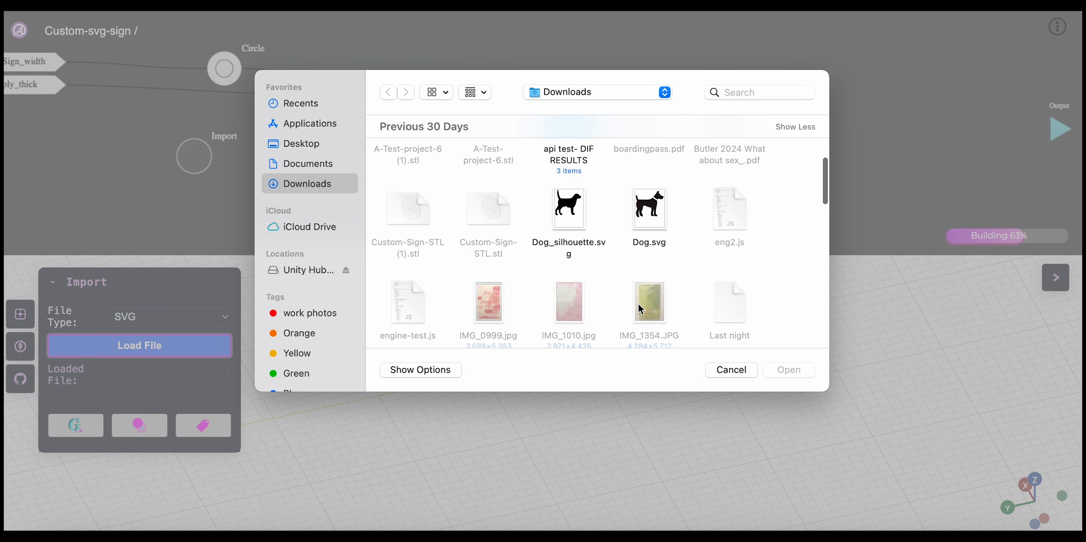
scroll(656, 239, down, 5)
click(736, 94)
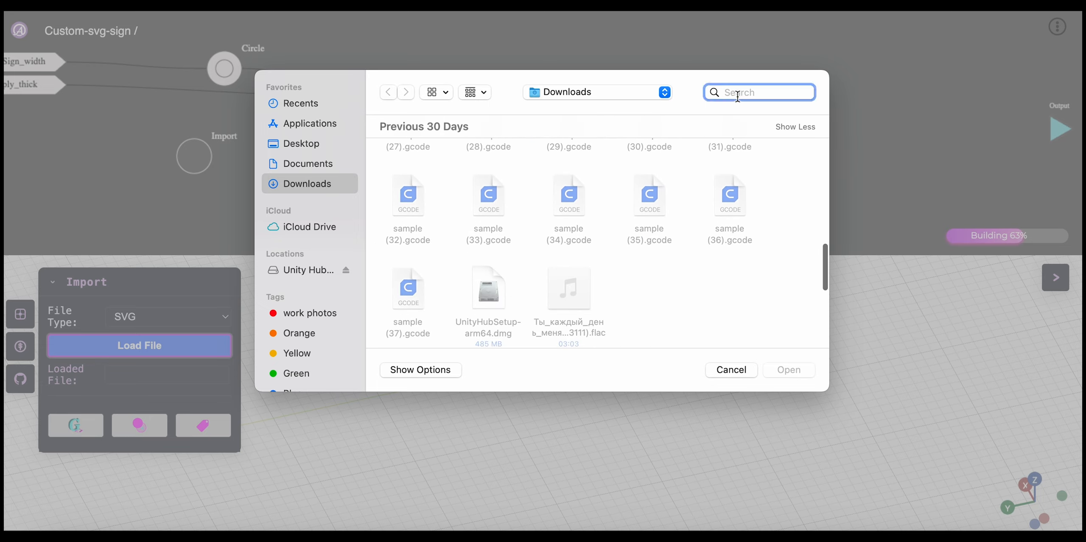
text(svg)
key(Return)
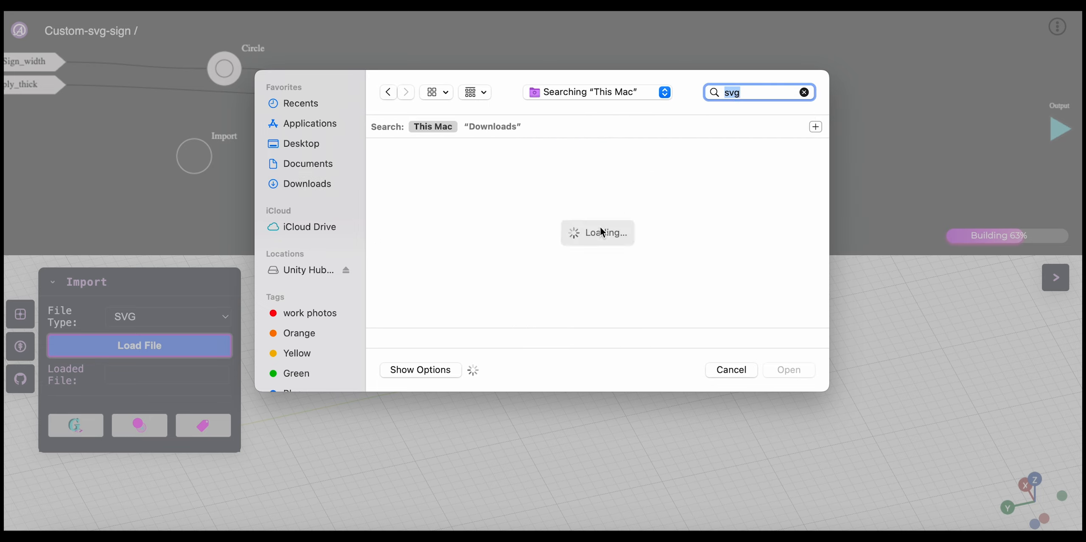
scroll(602, 231, down, 3)
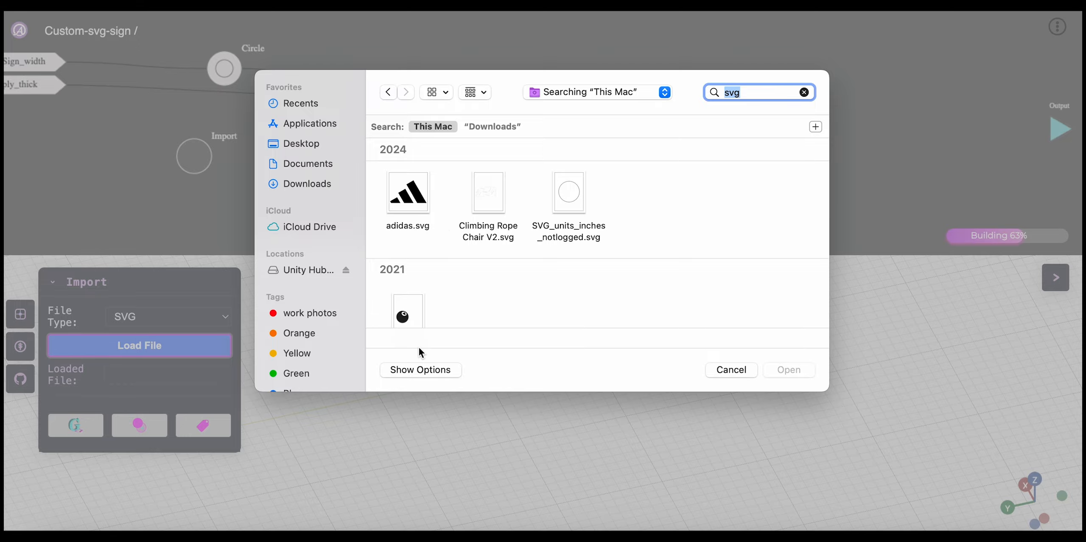
scroll(533, 274, down, 5)
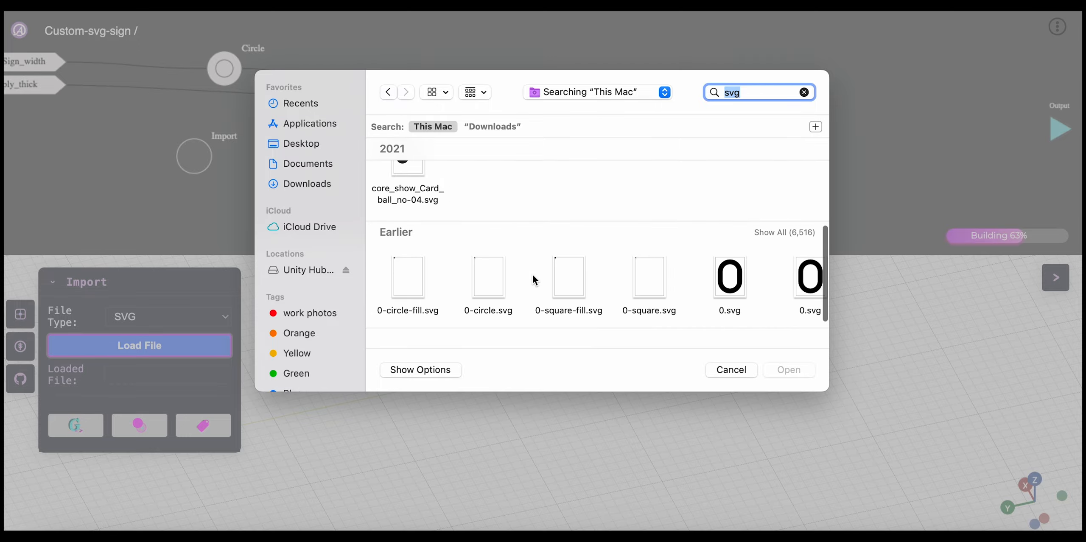
click(735, 278)
click(795, 370)
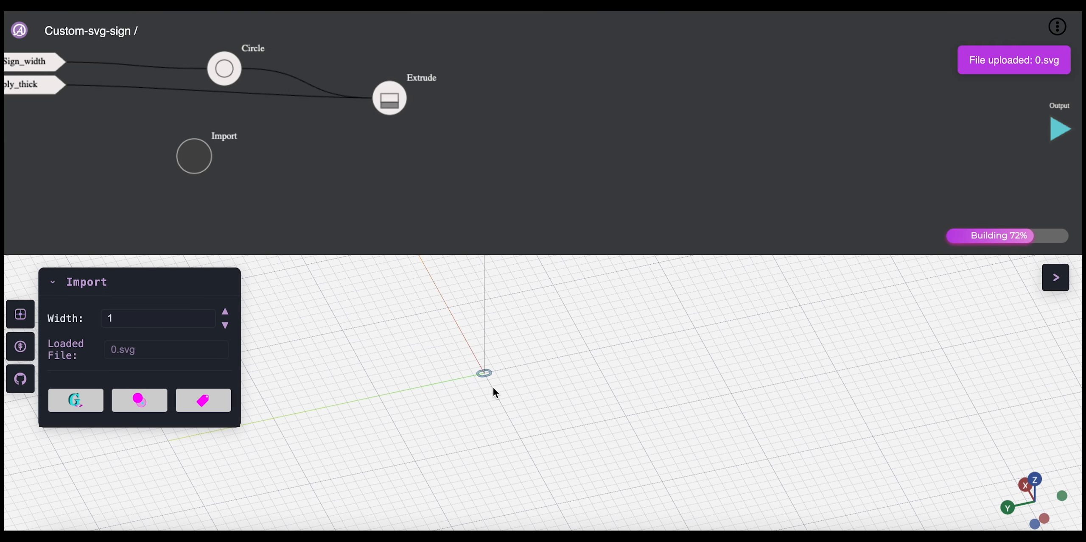
Step: Examine the imported 0.svg outline up close and compare its size with the extruded disc
drag(493, 387, 549, 397)
right_drag(549, 395, 620, 442)
scroll(524, 351, up, 5)
scroll(538, 375, up, 5)
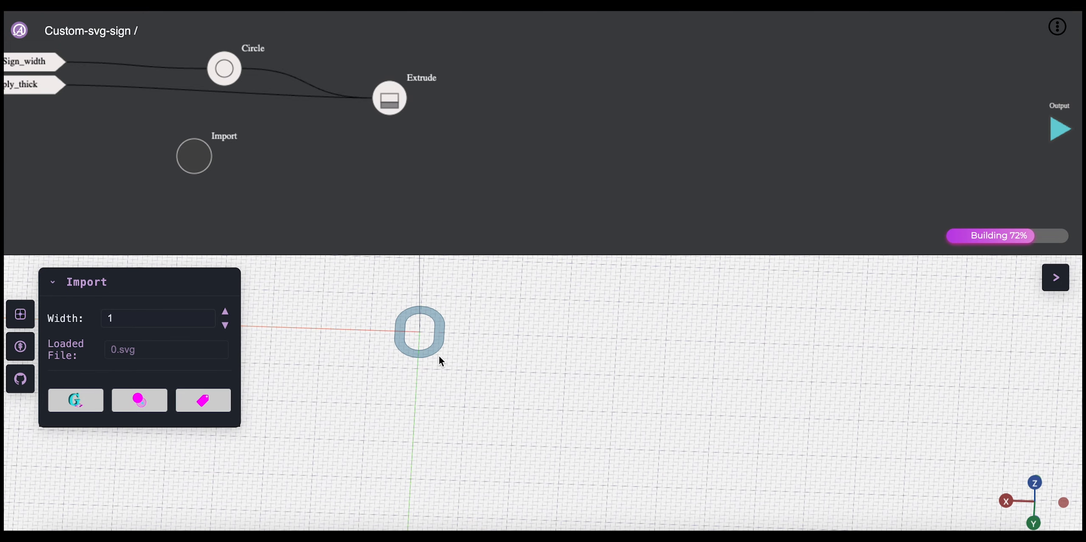
mouse_move(439, 357)
mouse_down()
mouse_move(424, 359)
mouse_move(447, 375)
mouse_up()
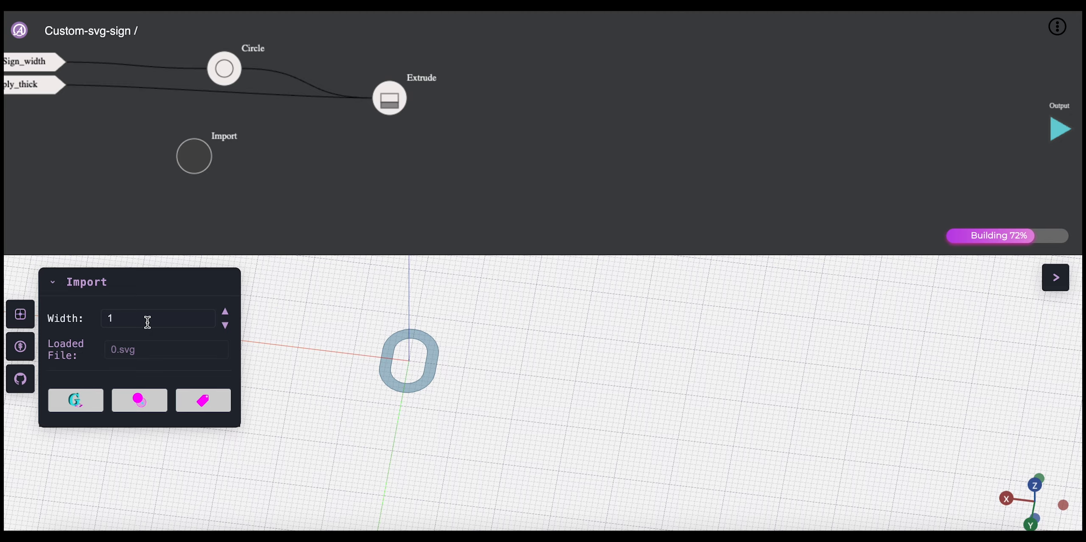
right_drag(398, 348, 500, 395)
scroll(439, 370, up, 5)
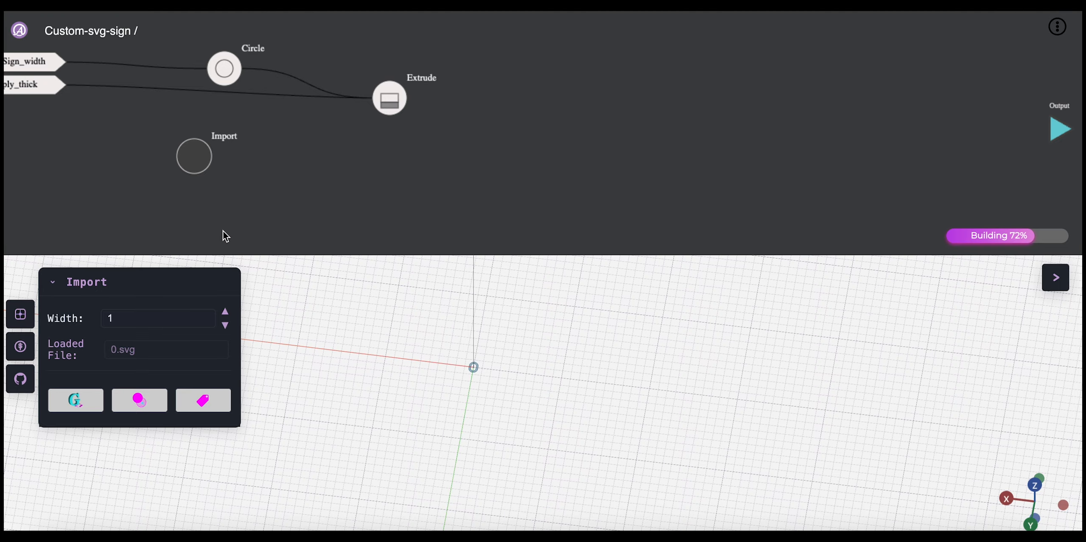
click(265, 157)
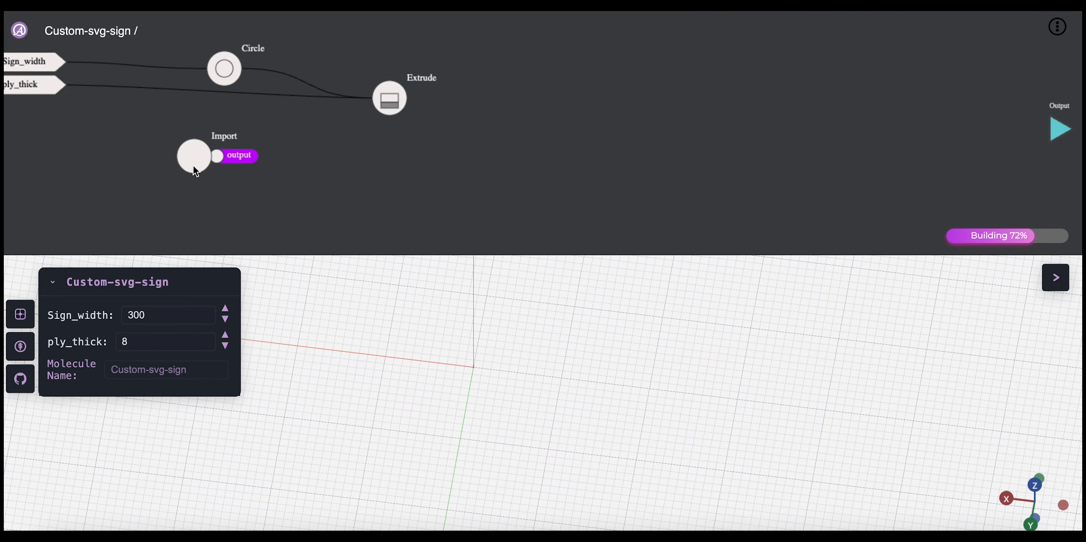
drag(193, 165, 192, 169)
drag(389, 98, 385, 104)
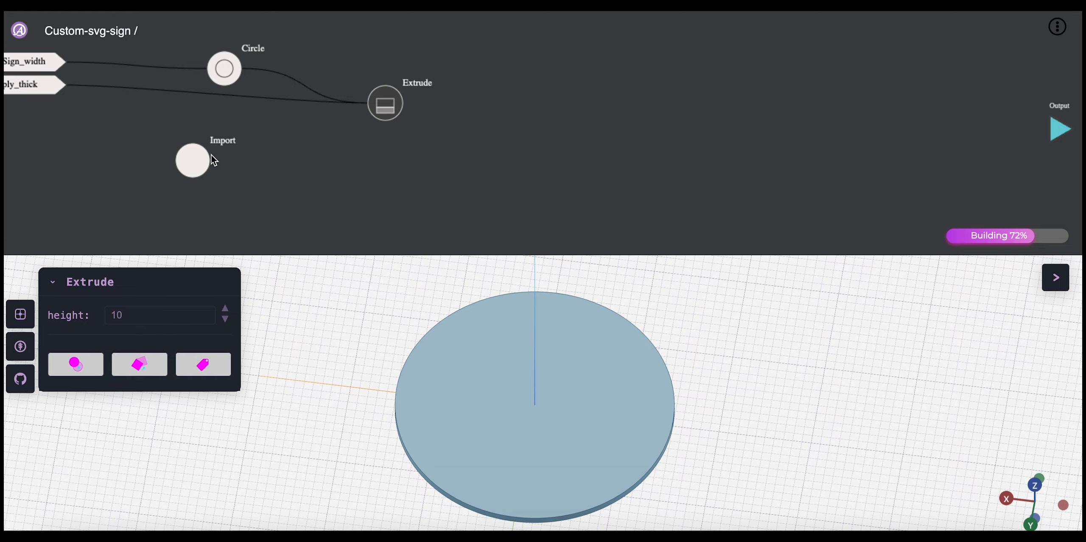
Step: Add an Extrude node fed by the Import node's output, and move the Import node farther away from it
click(195, 164)
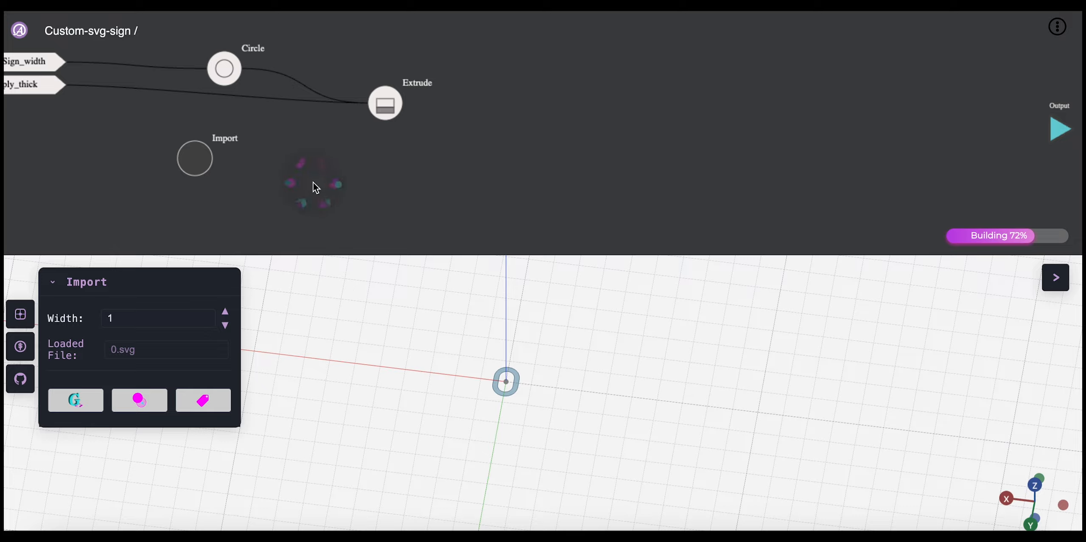
mouse_move(297, 217)
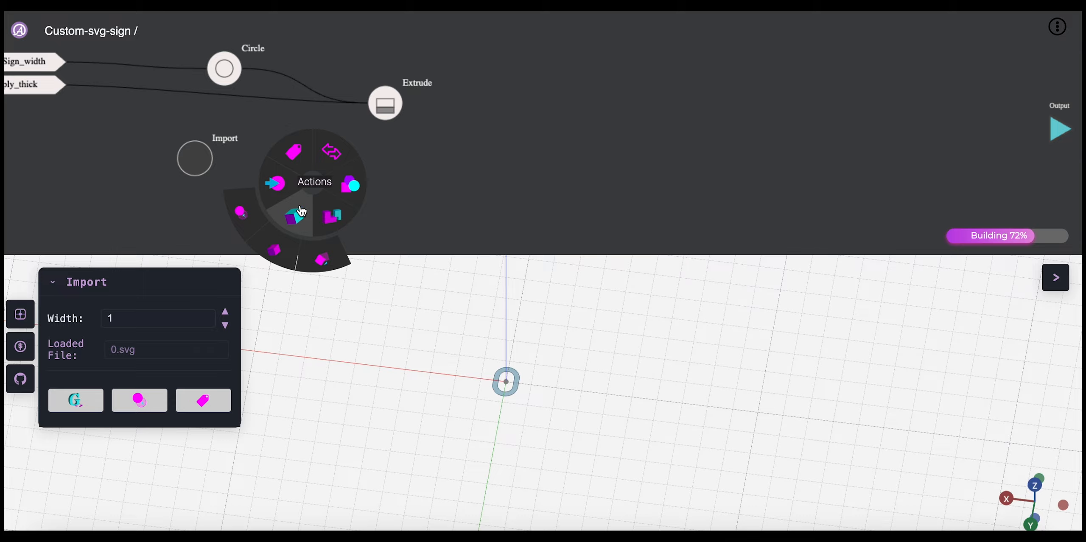
click(280, 250)
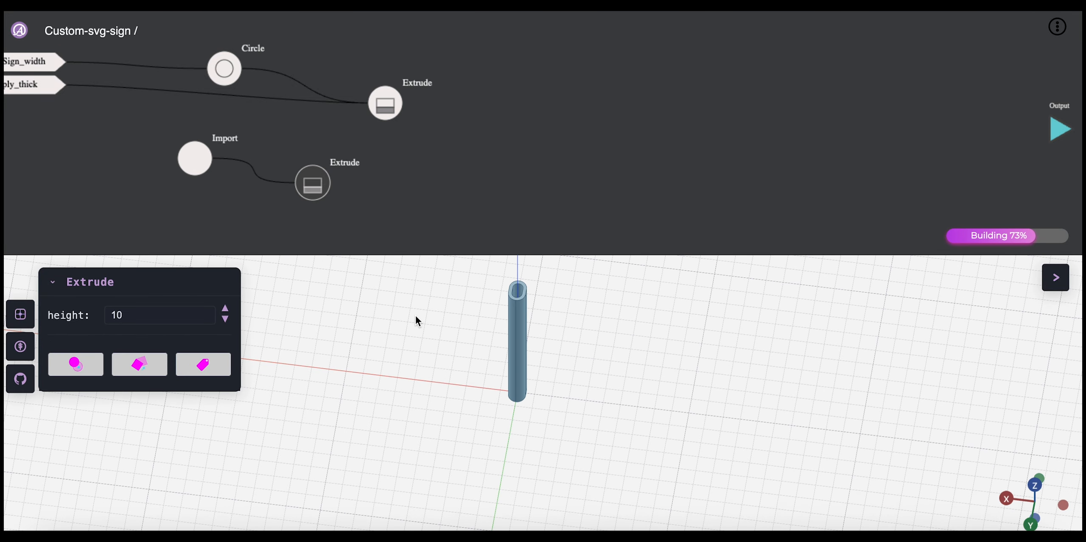
mouse_move(316, 184)
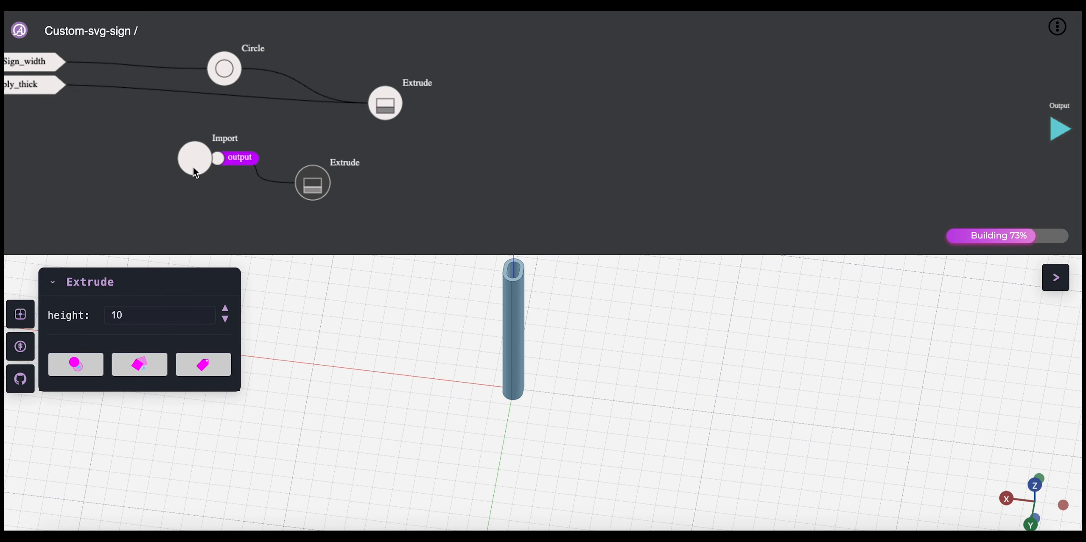
drag(193, 166, 164, 162)
click(313, 183)
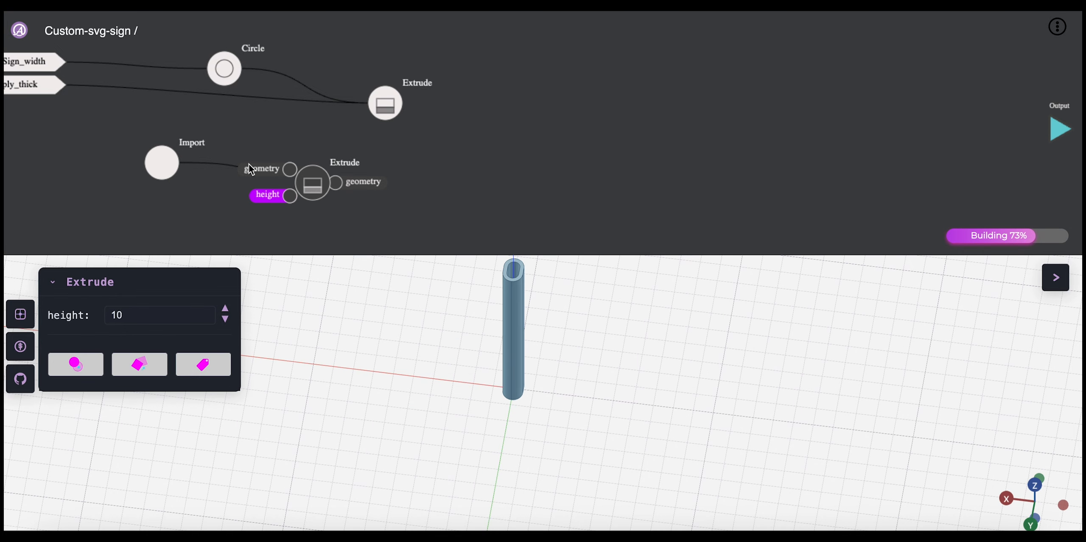
Step: Set the imported SVG's width to 10 and display its extrusion in the 3D view
click(163, 163)
double_click(136, 322)
text(10)
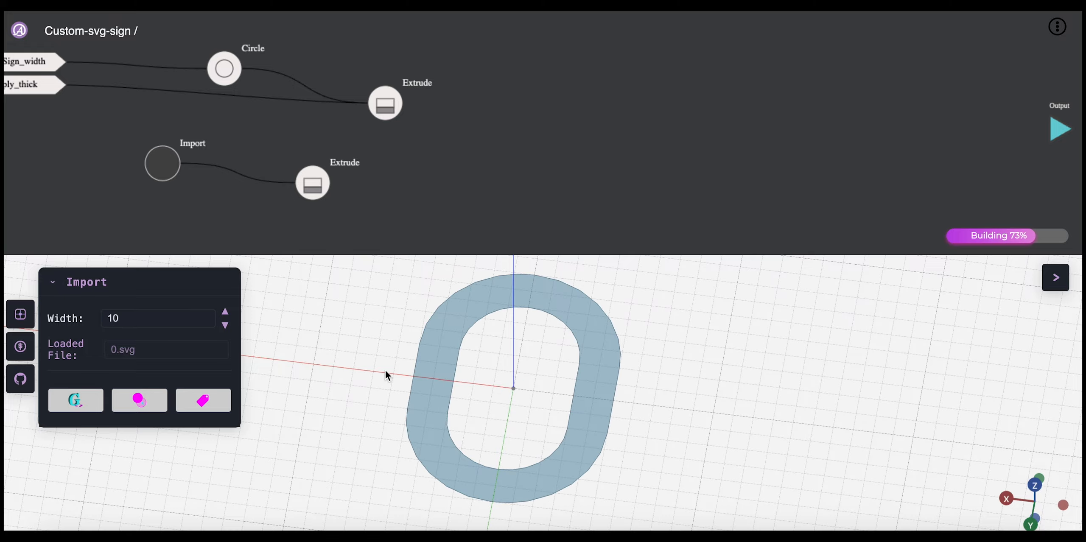
click(313, 183)
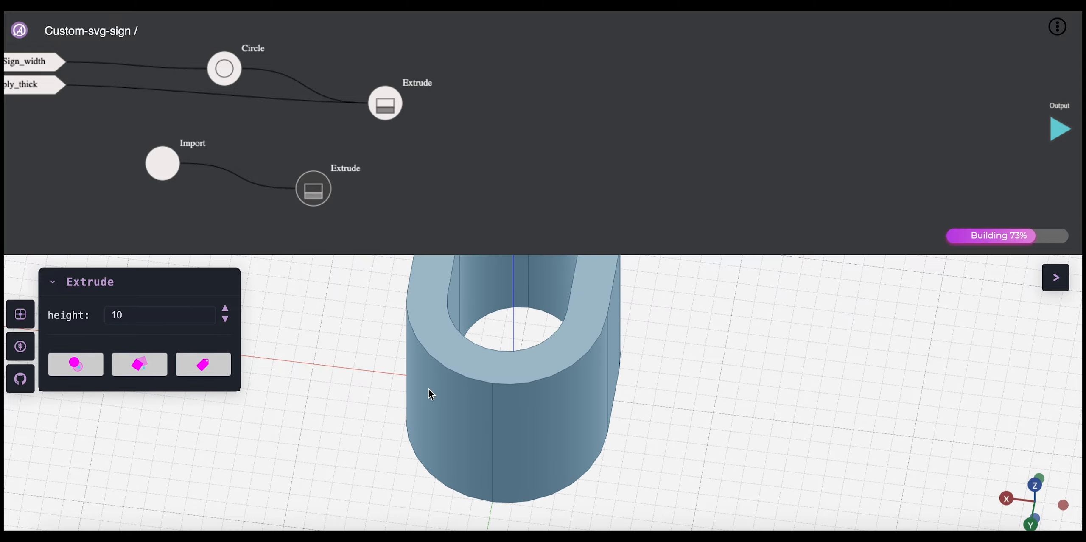
drag(435, 394, 423, 389)
scroll(429, 385, down, 5)
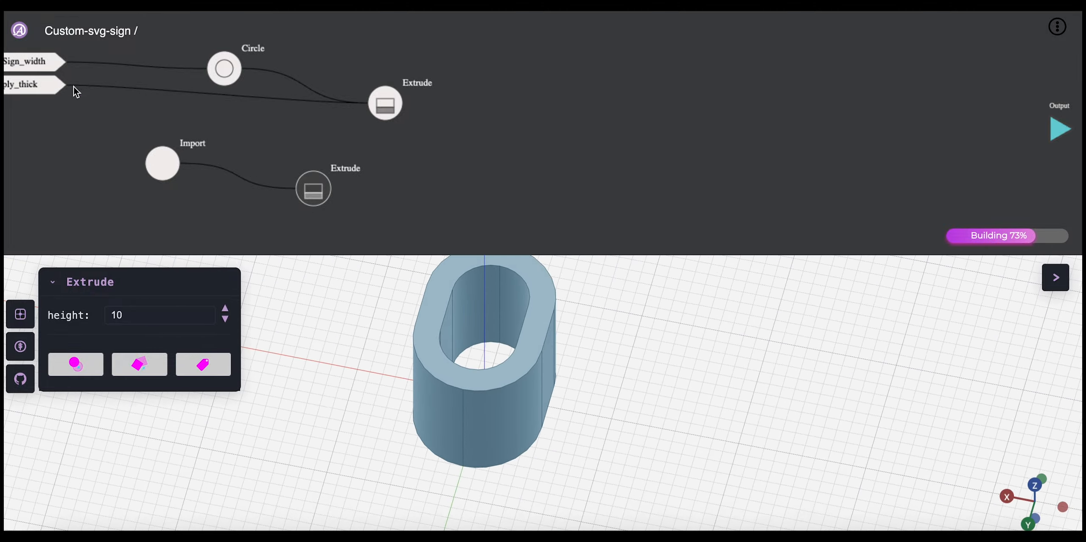
Step: Connect ply_thick to the height of the imported shape's Extrude node, and display both extrusions in turn
drag(68, 84, 294, 207)
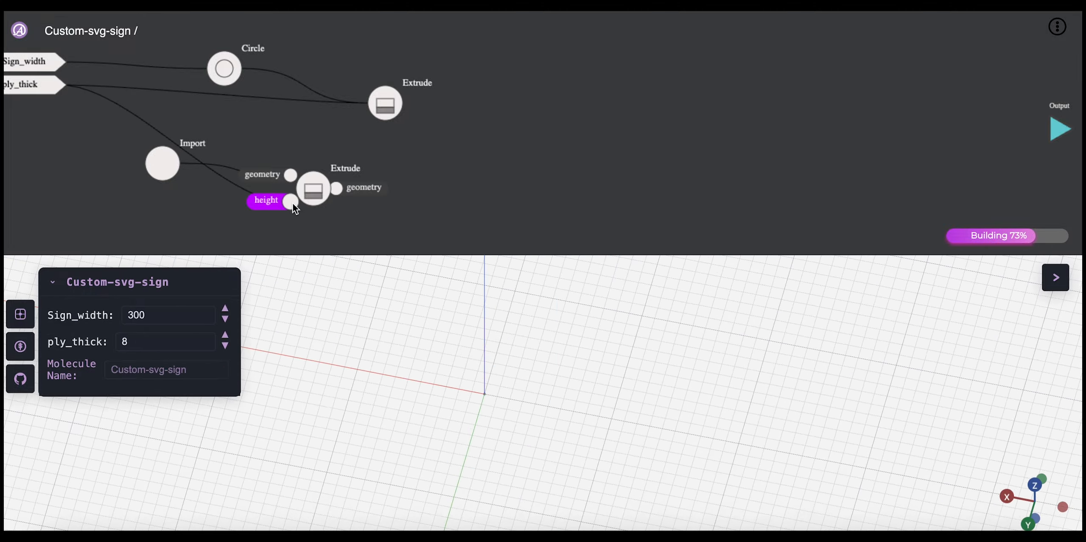
click(315, 187)
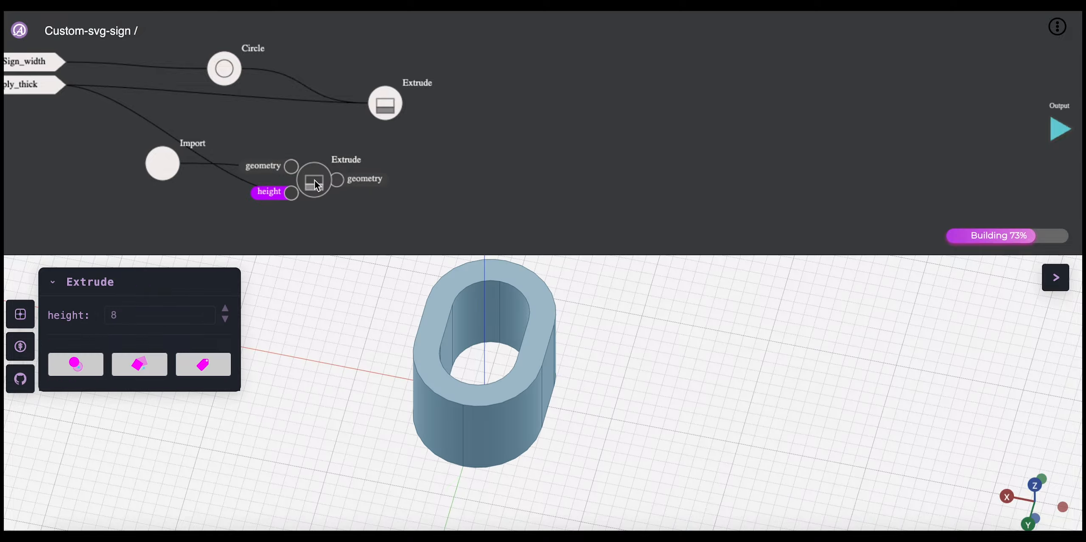
click(382, 107)
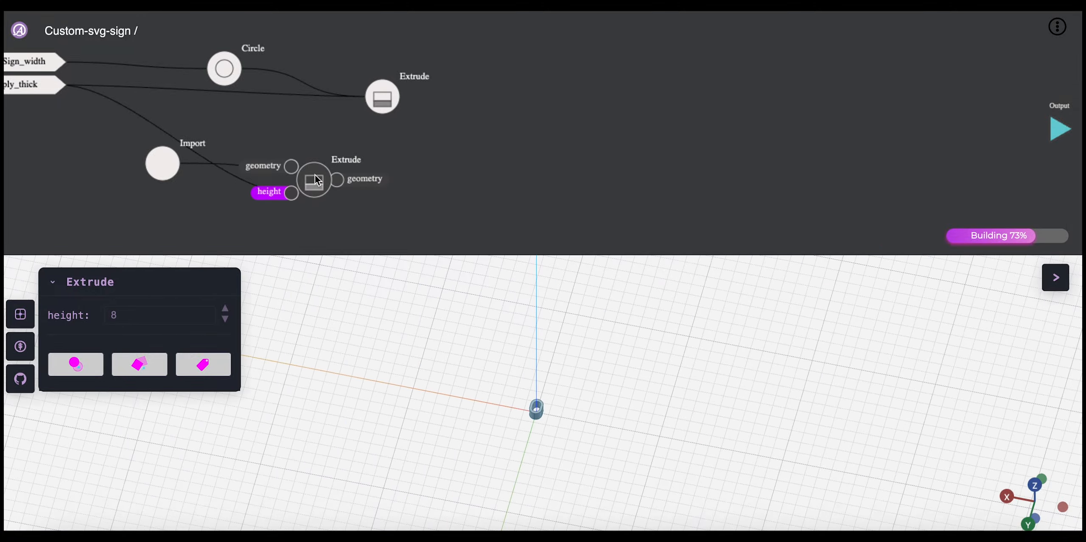
Step: Add a Difference node that subtracts the imported shape's extrusion from the extruded disc, and tidy the positions of both Extrude nodes
click(486, 136)
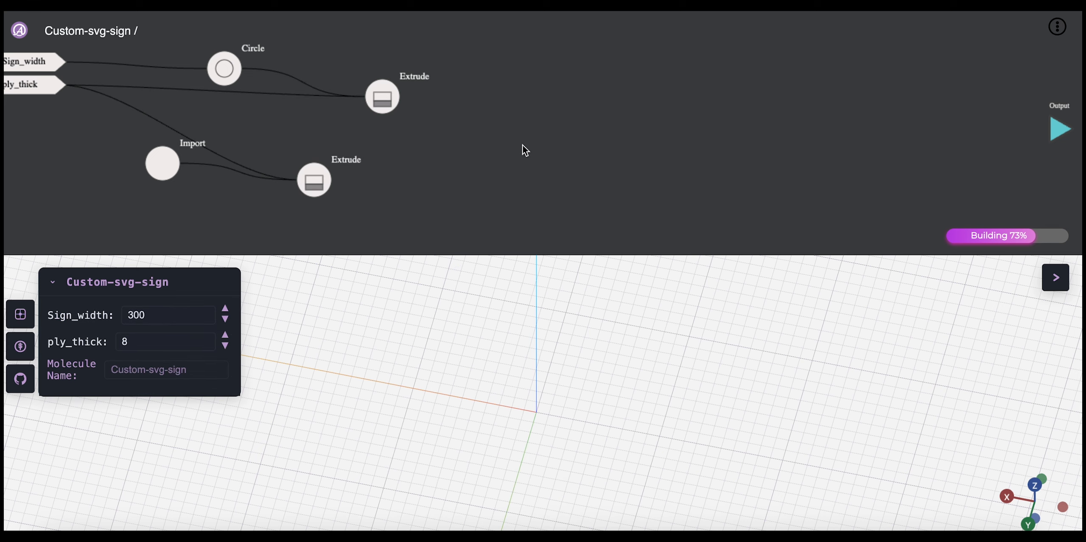
right_click(492, 136)
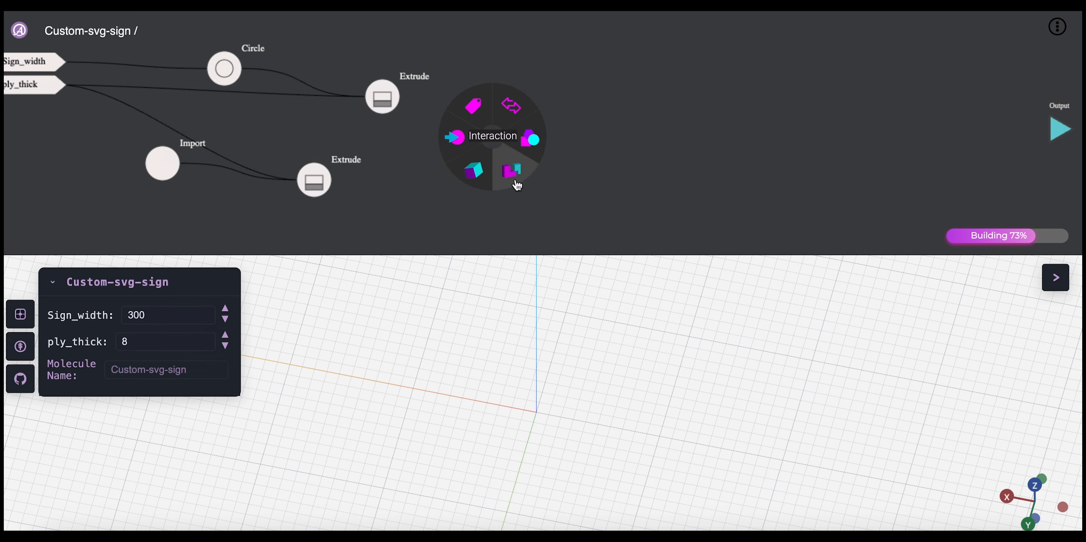
mouse_move(513, 170)
click(567, 155)
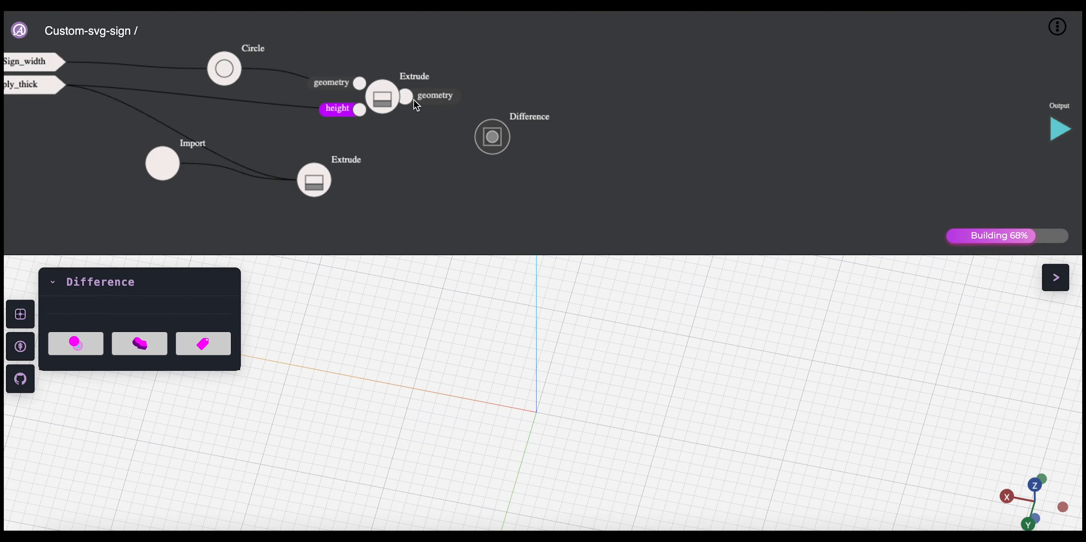
drag(408, 98, 471, 123)
drag(383, 100, 361, 84)
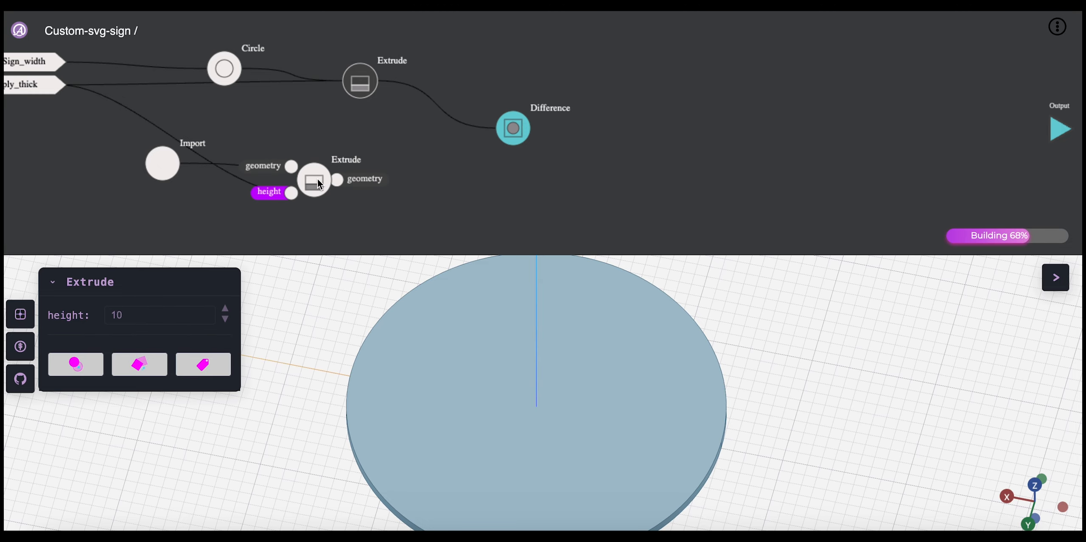
drag(318, 178, 489, 143)
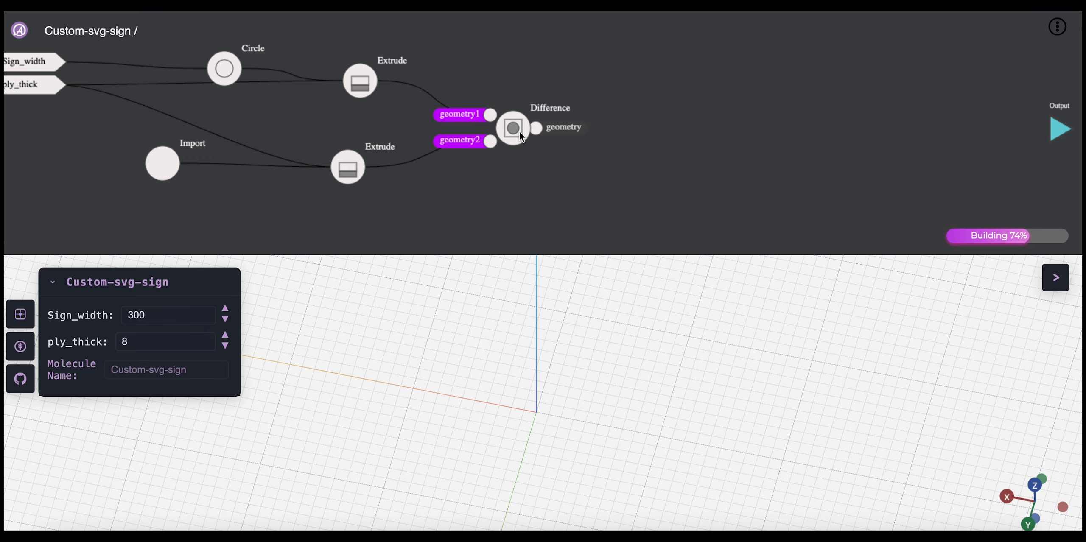
Step: Display the Difference result in the 3D view and examine the cut-out at the disc's centre up close and from afar
click(515, 129)
drag(538, 455, 507, 422)
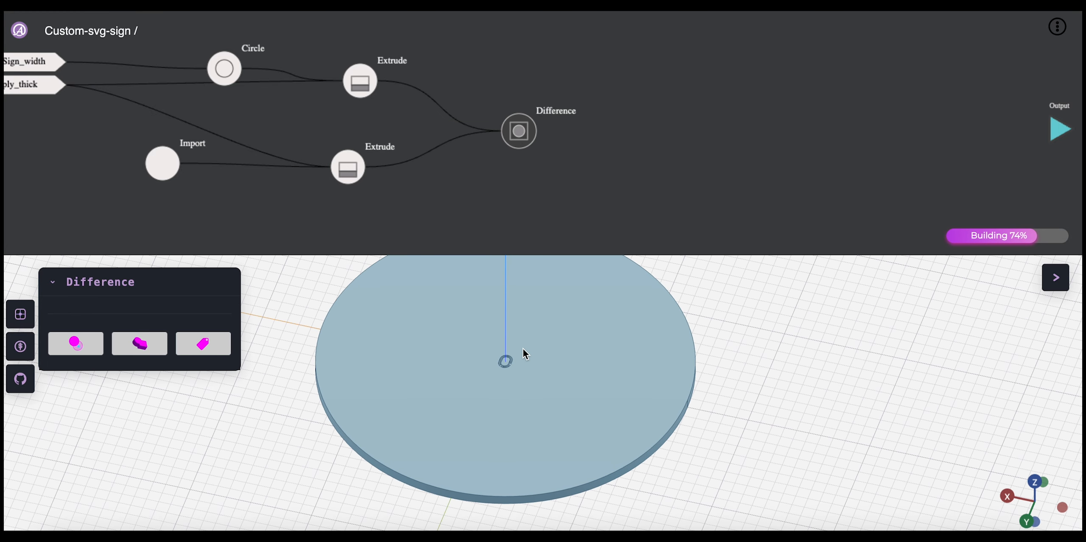
scroll(523, 348, up, 10)
scroll(547, 403, down, 10)
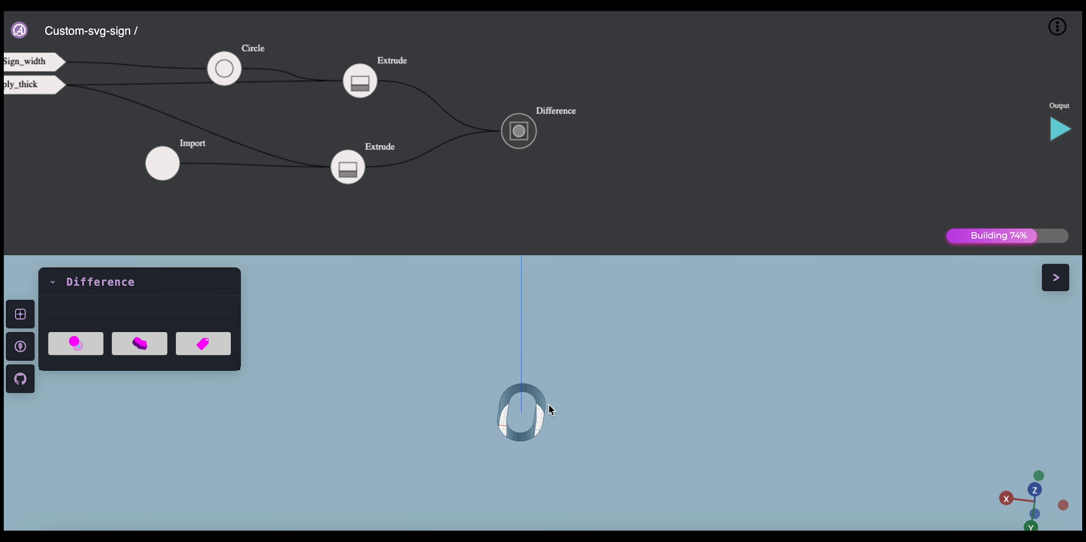
drag(533, 424, 489, 353)
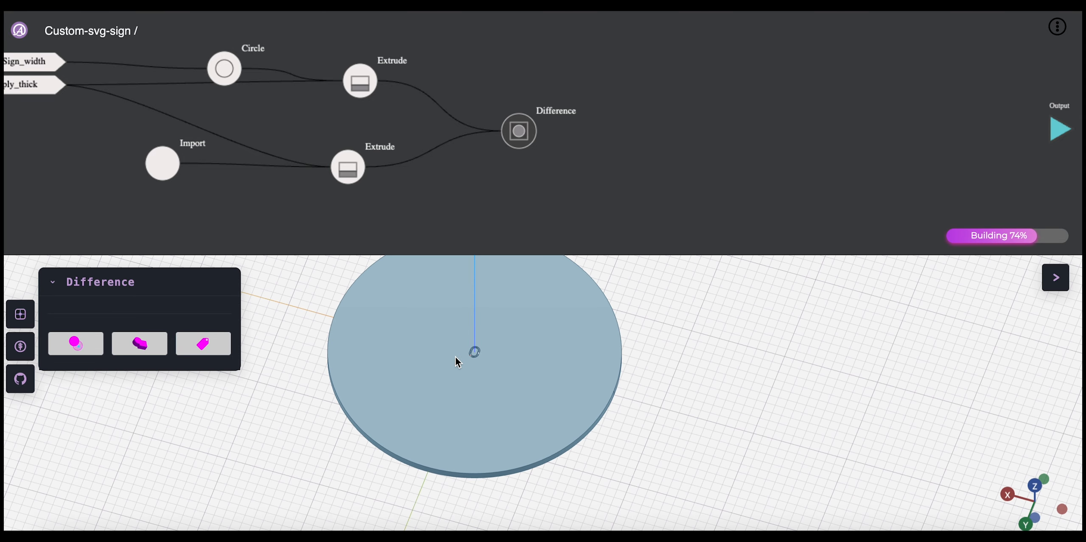
Step: Move the Import node farther away from its Extrude node
drag(163, 166, 107, 158)
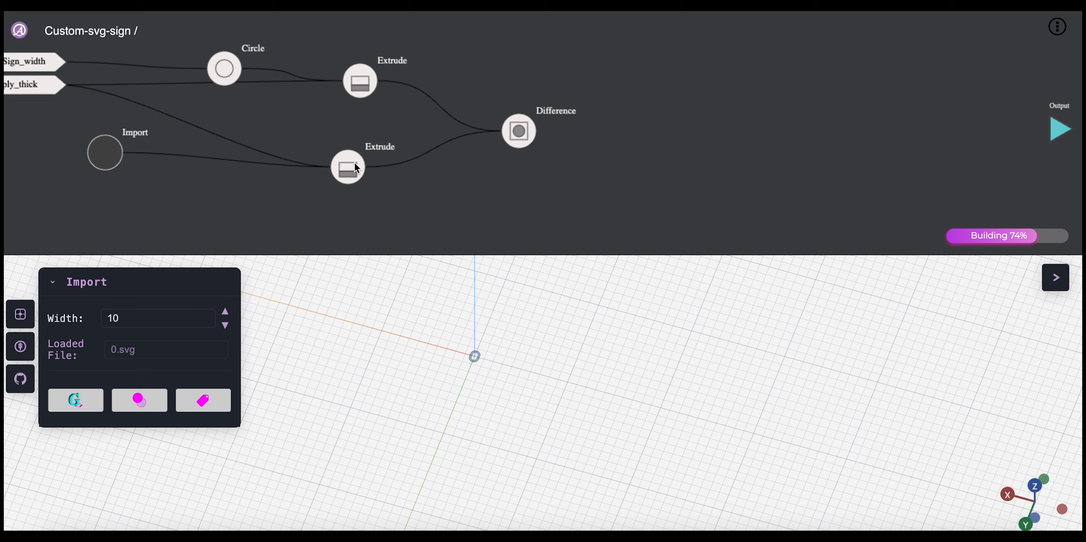
click(213, 185)
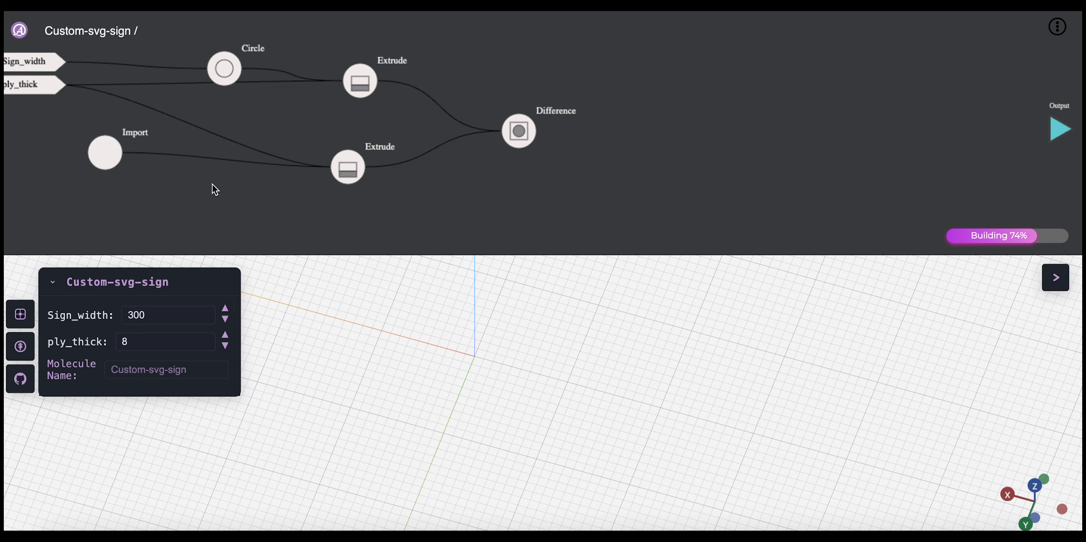
right_click(660, 128)
mouse_move(640, 98)
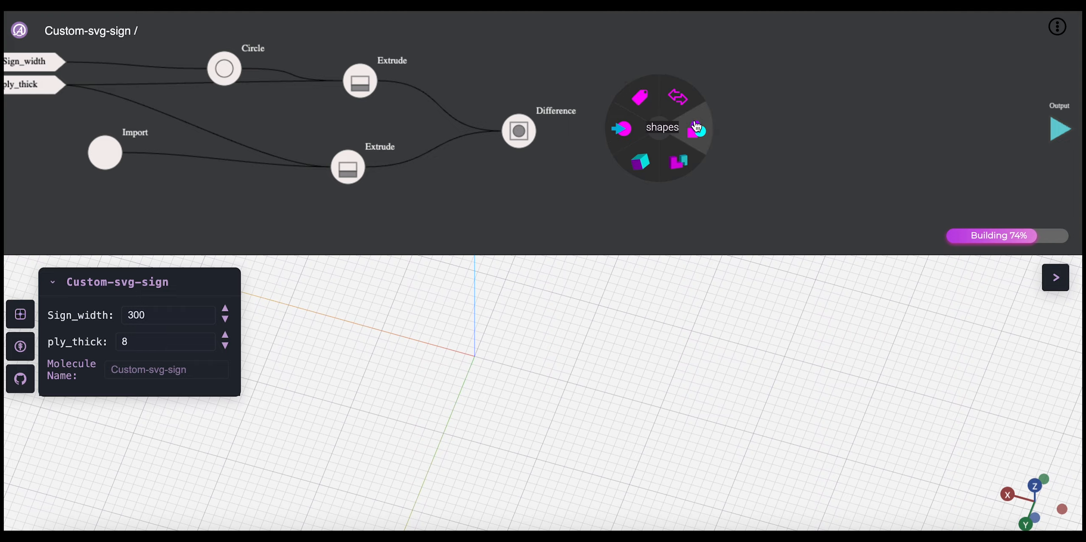
mouse_move(674, 162)
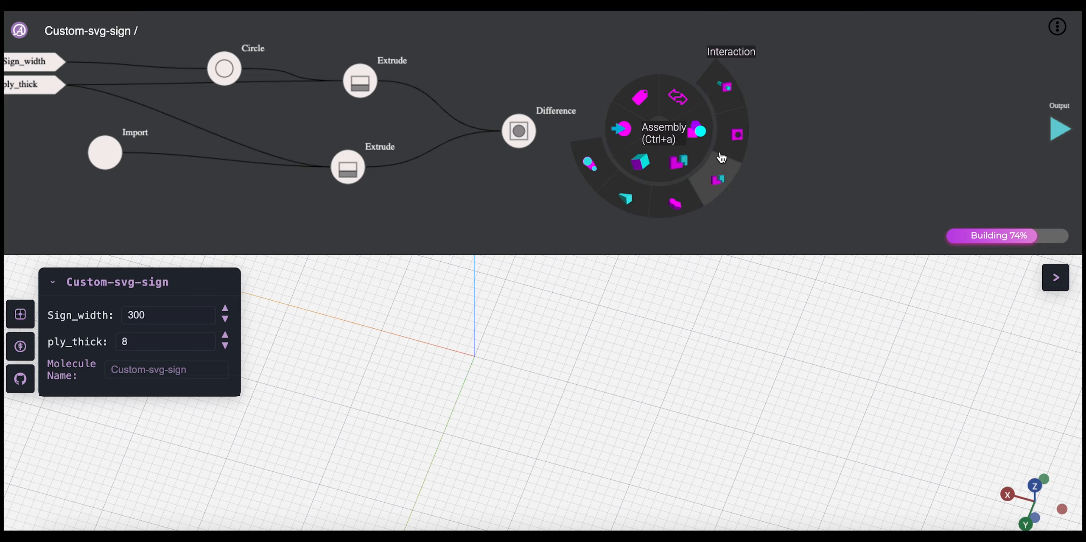
click(576, 90)
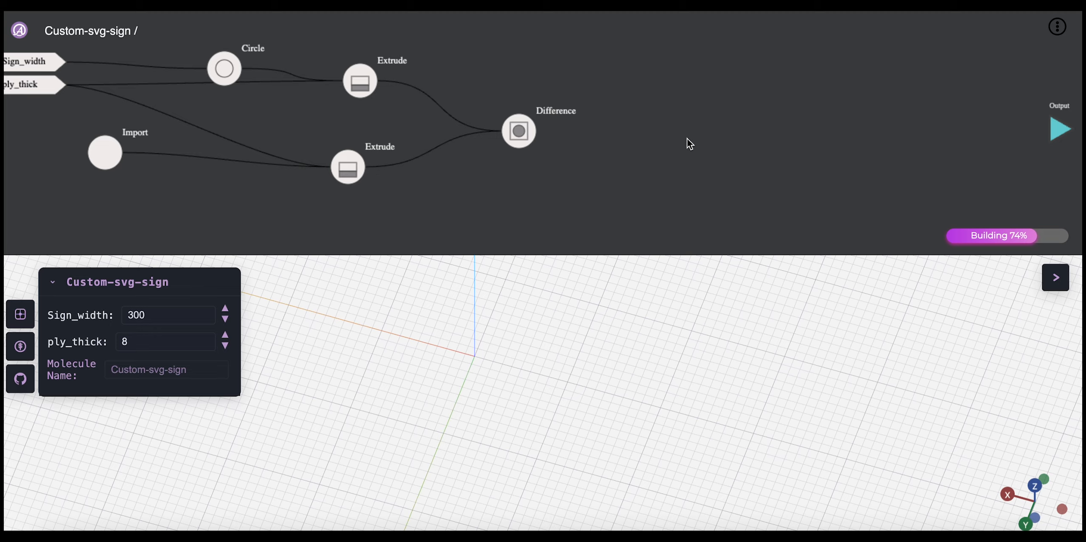
Step: Add a GitHub Molecule node between the Difference node and the Output, and clear its molecule search text
right_click(699, 160)
click(711, 135)
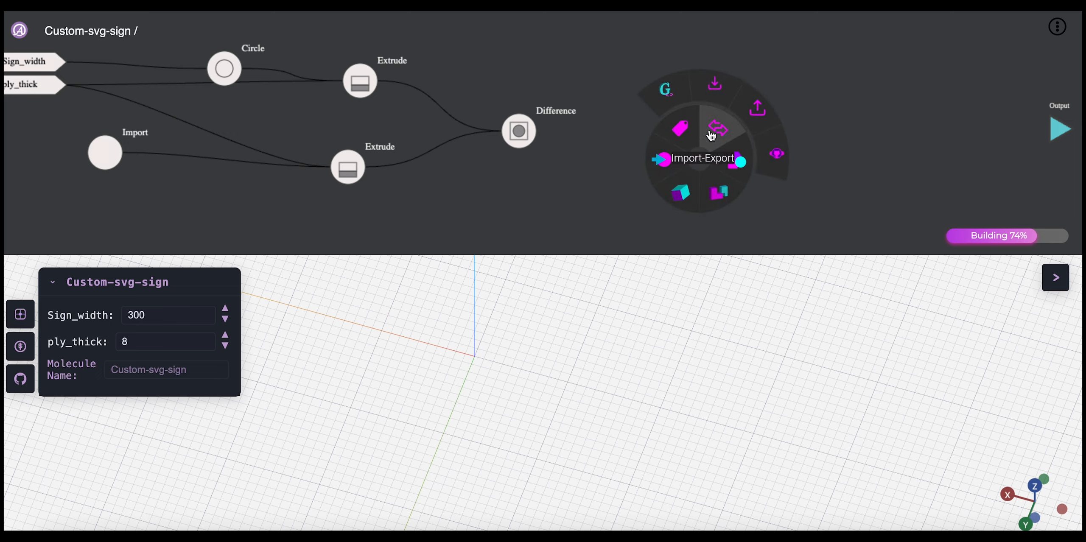
click(774, 160)
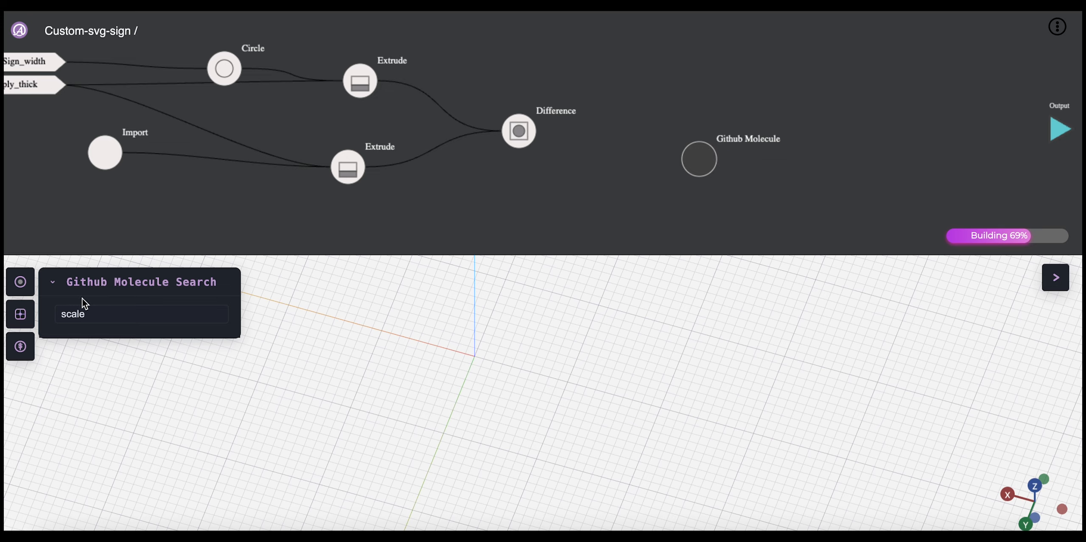
double_click(102, 316)
key(BackSpace)
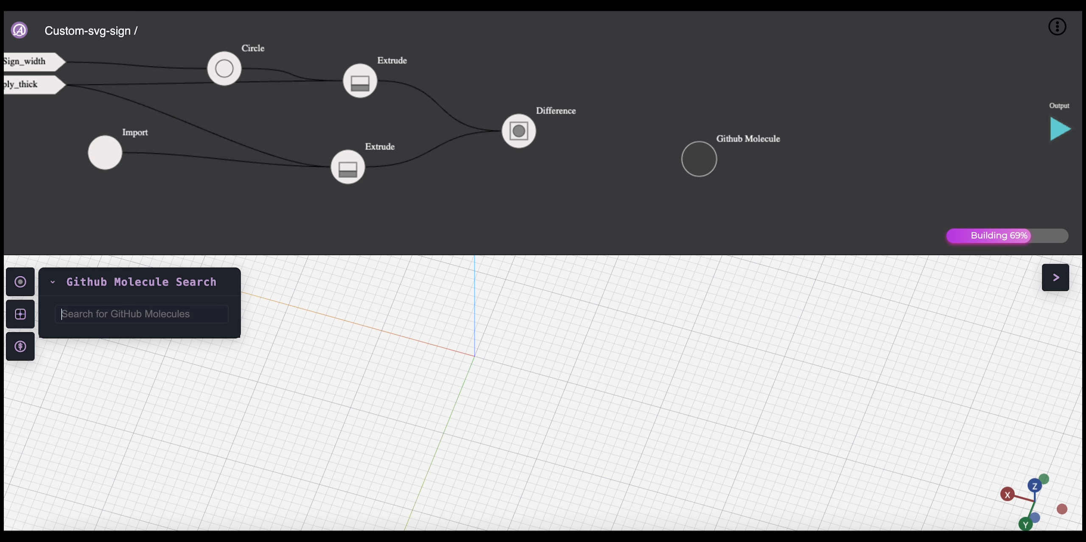
mouse_move(701, 167)
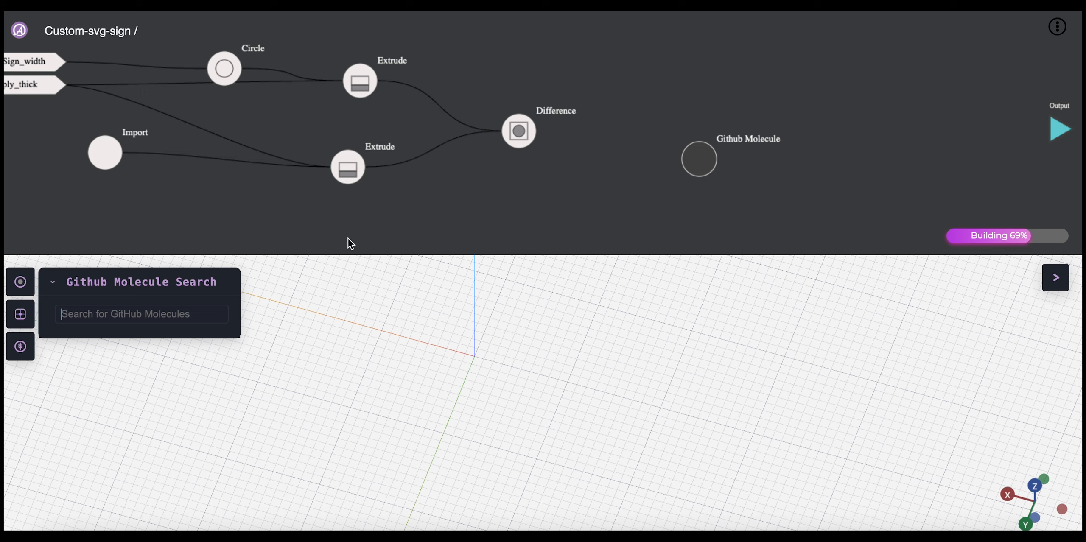
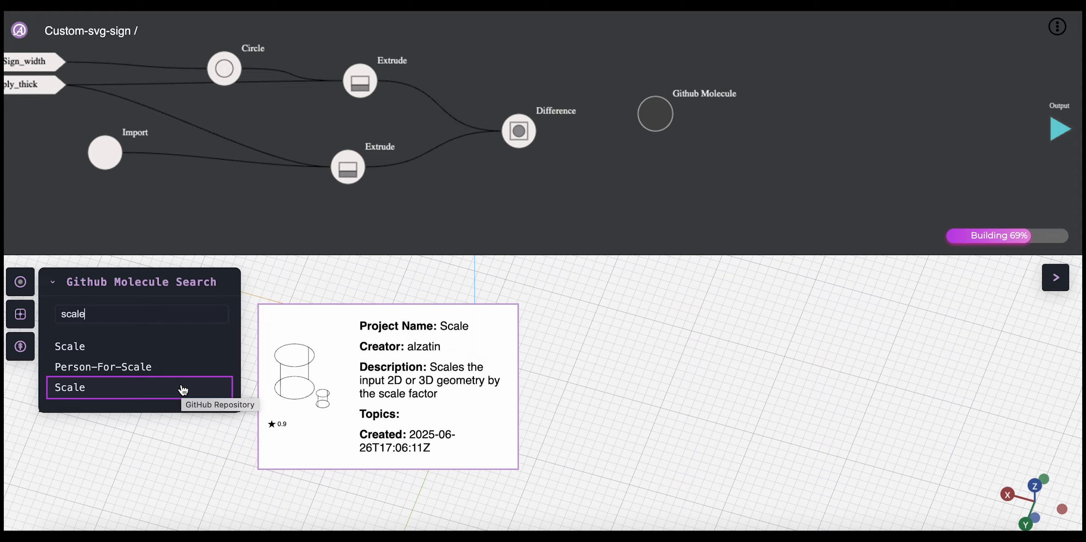
Step: Load the Scale molecule from GitHub by its second exact match, place it near the Import node, and connect Import to its Geometry input
click(152, 396)
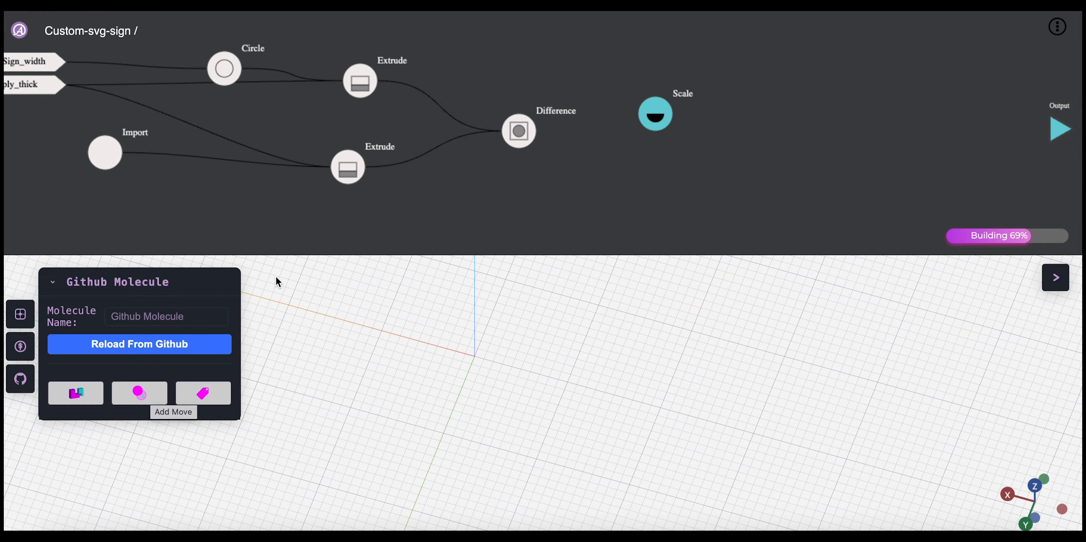
drag(511, 138, 257, 189)
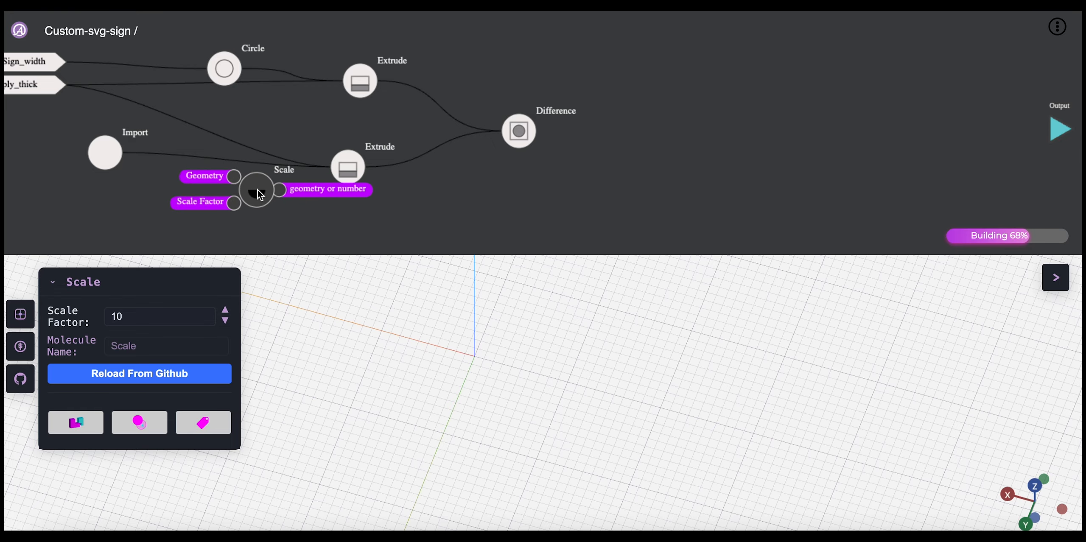
click(98, 163)
drag(96, 157, 213, 197)
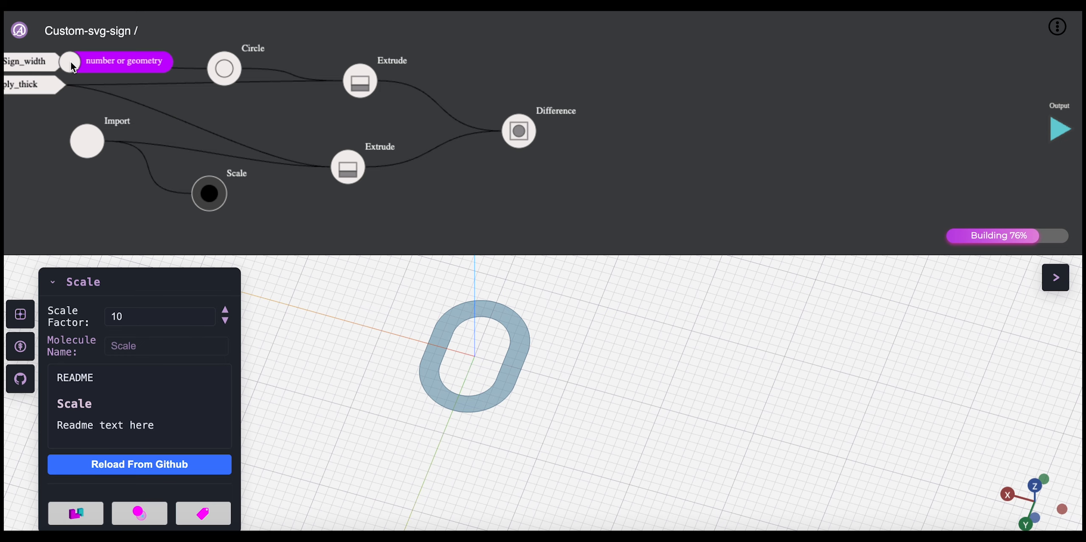
Step: Connect Sign_width to the Scale node's Scale Factor input and inspect the scaled shape in the 3D view
drag(67, 61, 186, 208)
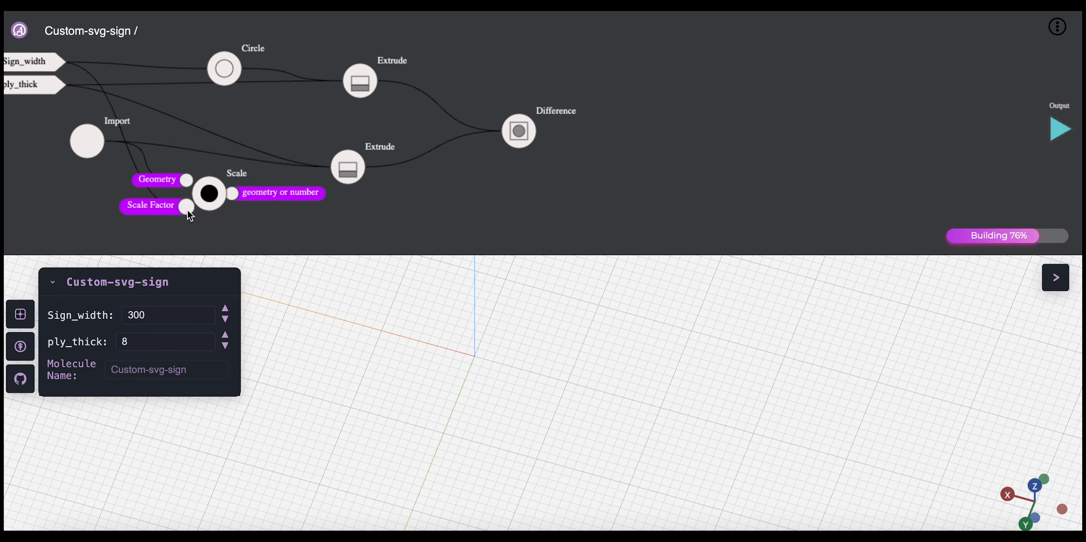
click(210, 195)
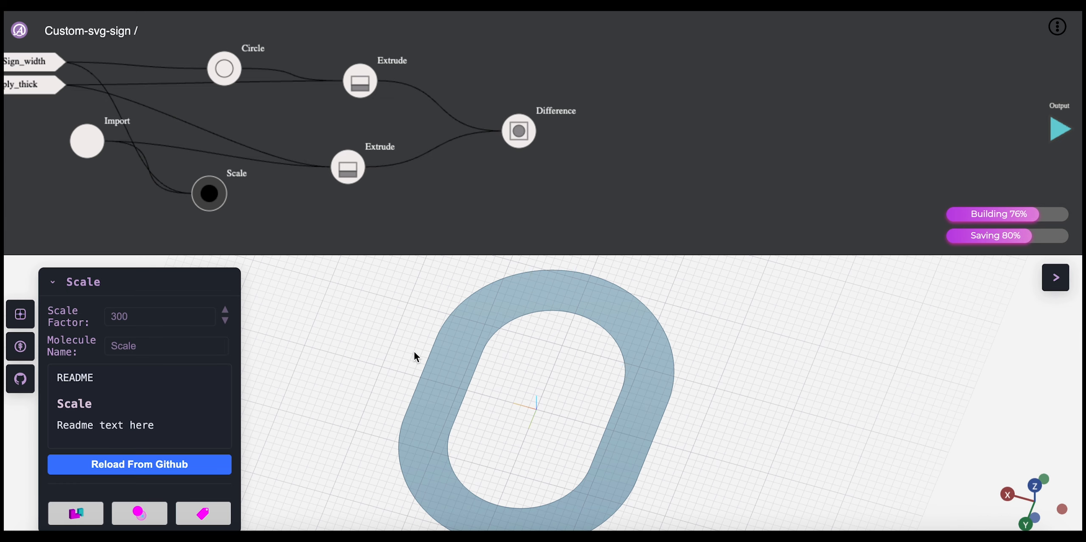
drag(414, 351, 408, 339)
right_drag(408, 338, 351, 325)
Step: Replace the Import link on the lower Extrude's geometry input with the Scale node's output, and display the Difference result
mouse_move(338, 170)
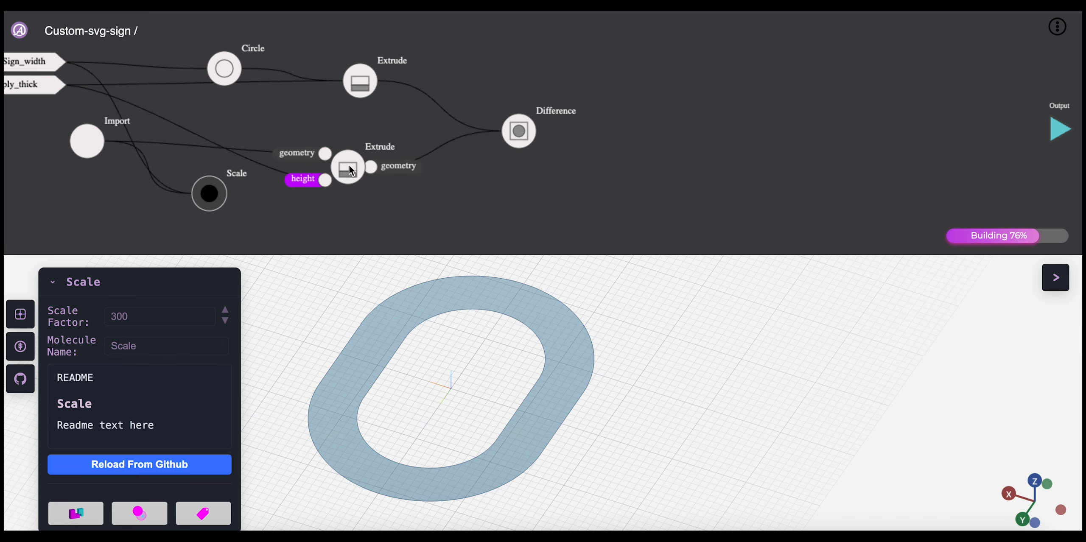
click(326, 154)
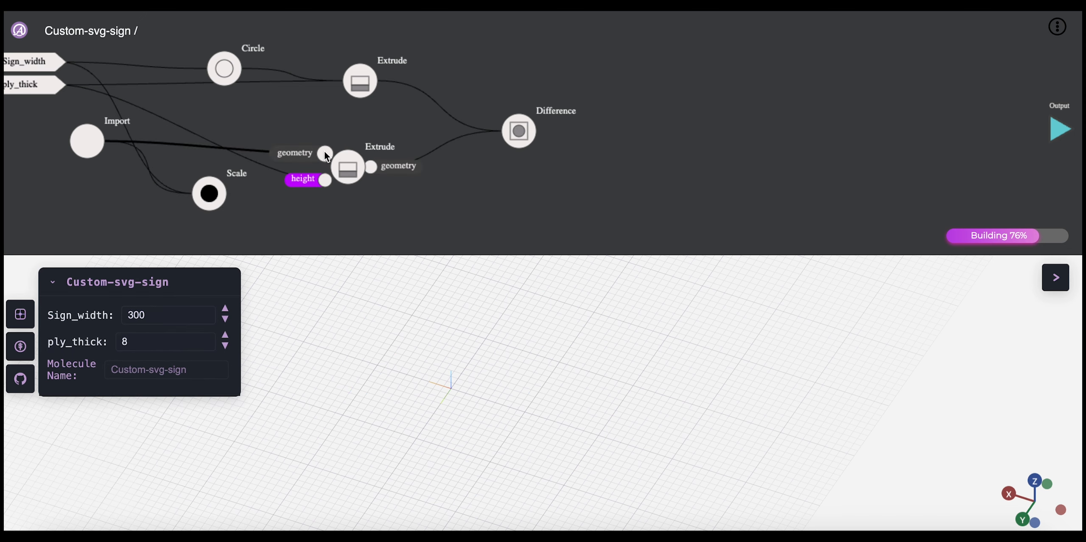
key(BackSpace)
mouse_move(233, 195)
drag(233, 195, 361, 152)
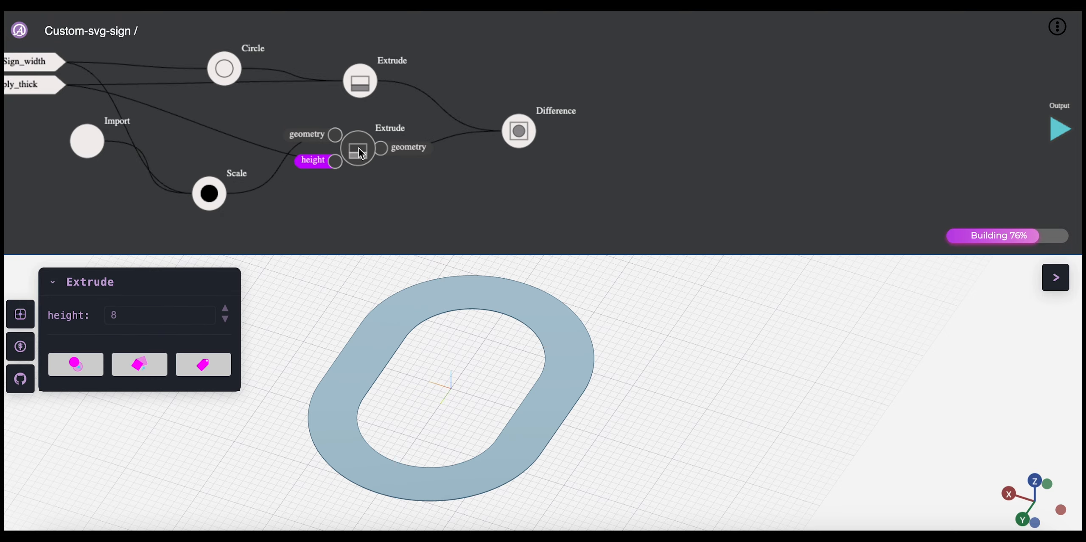
click(521, 130)
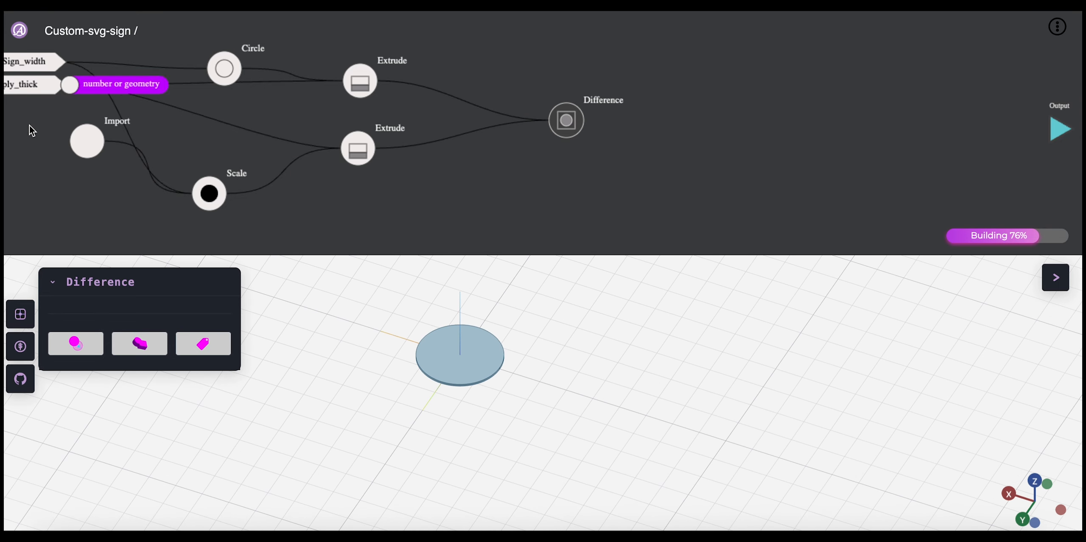
Step: Set the Import node's size value to 1 and display the Difference result again
click(80, 148)
double_click(143, 317)
text(1)
click(566, 121)
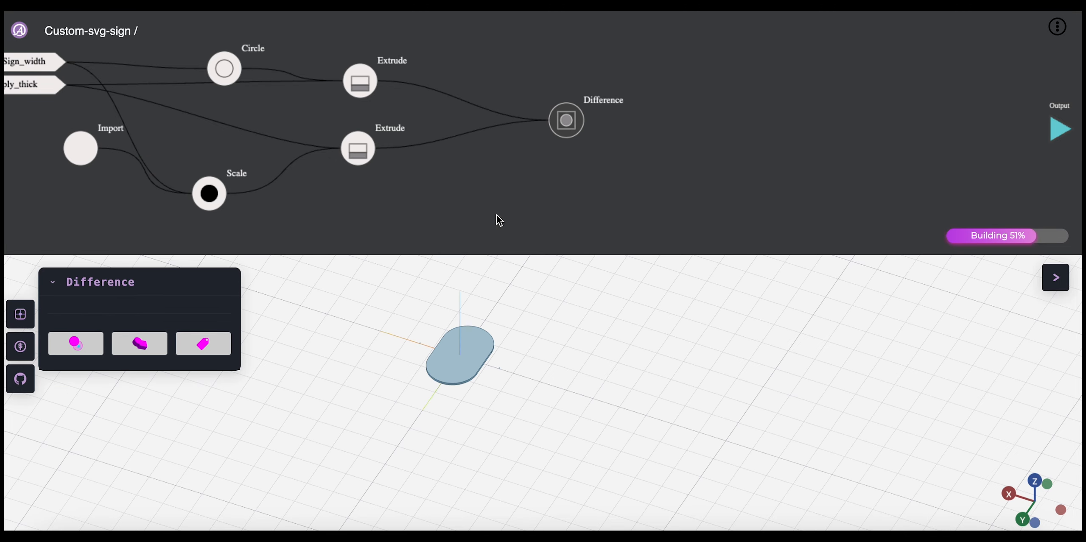
Step: Display the disc's Extrude and the Scale node's output in turn to compare their sizes
click(359, 83)
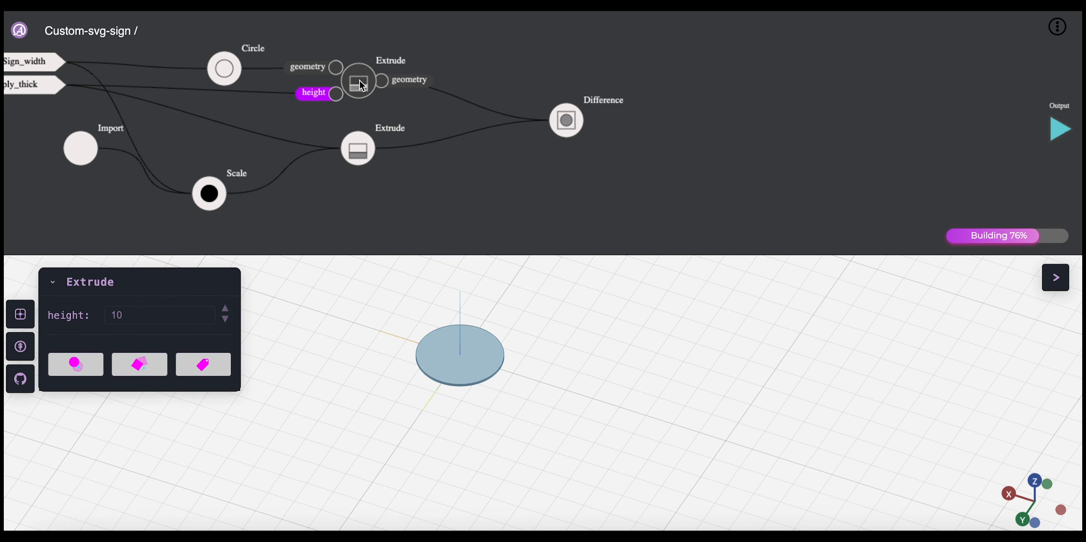
click(210, 193)
drag(211, 196, 254, 179)
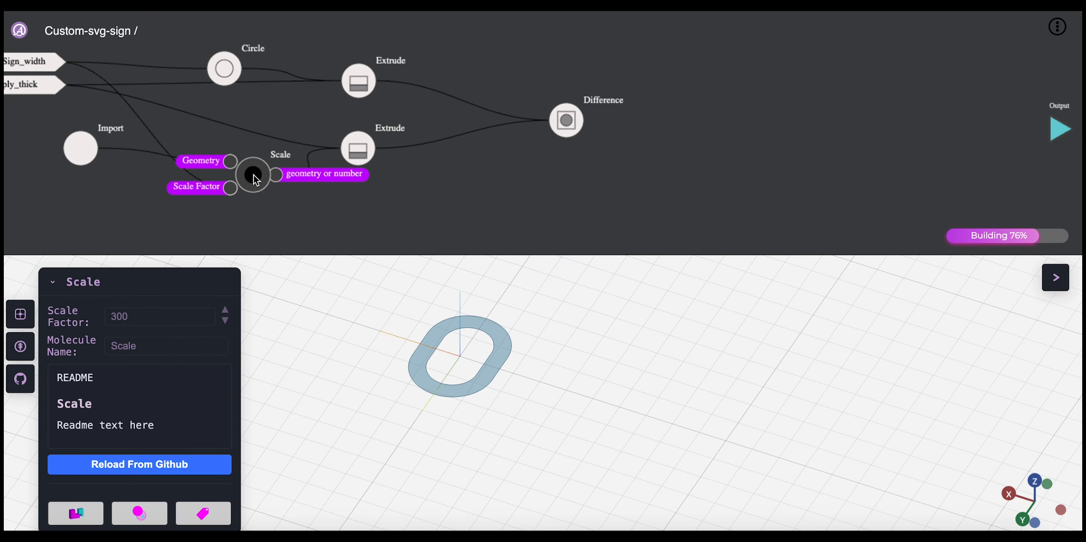
right_click(233, 231)
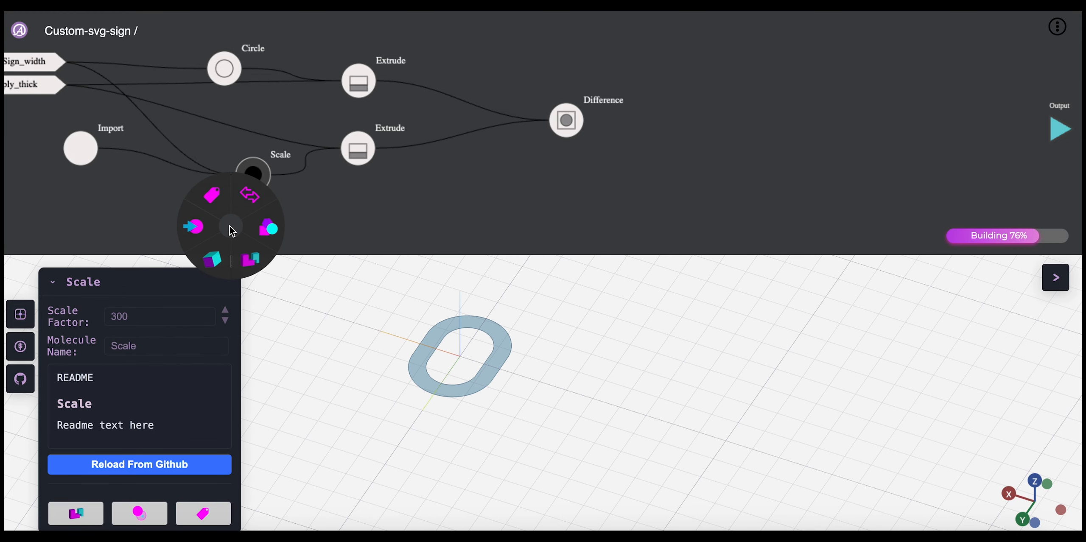
click(120, 211)
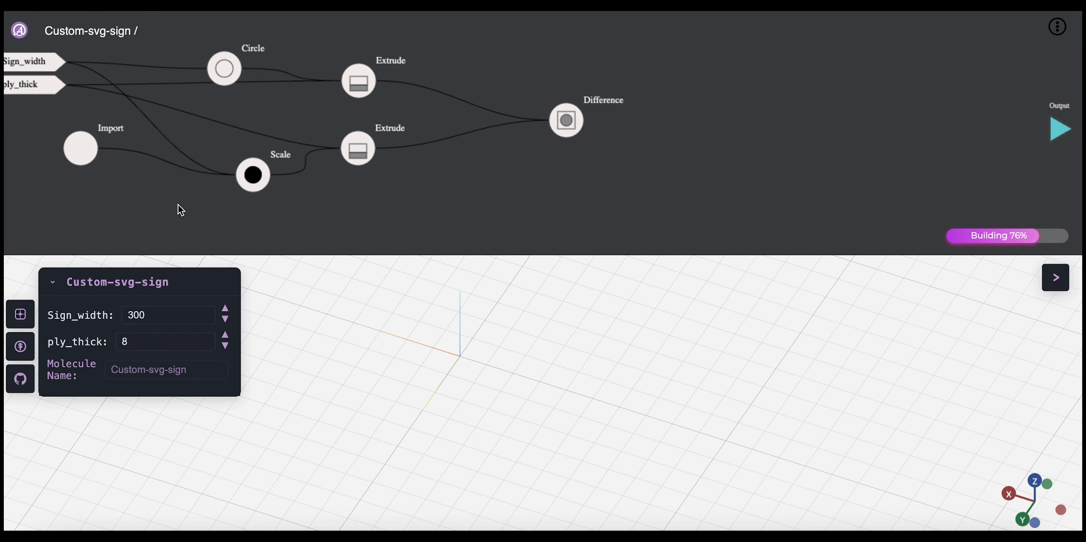
Step: Disconnect Sign_width from the Scale node's Scale Factor input and set the Scale Factor to 150
click(252, 181)
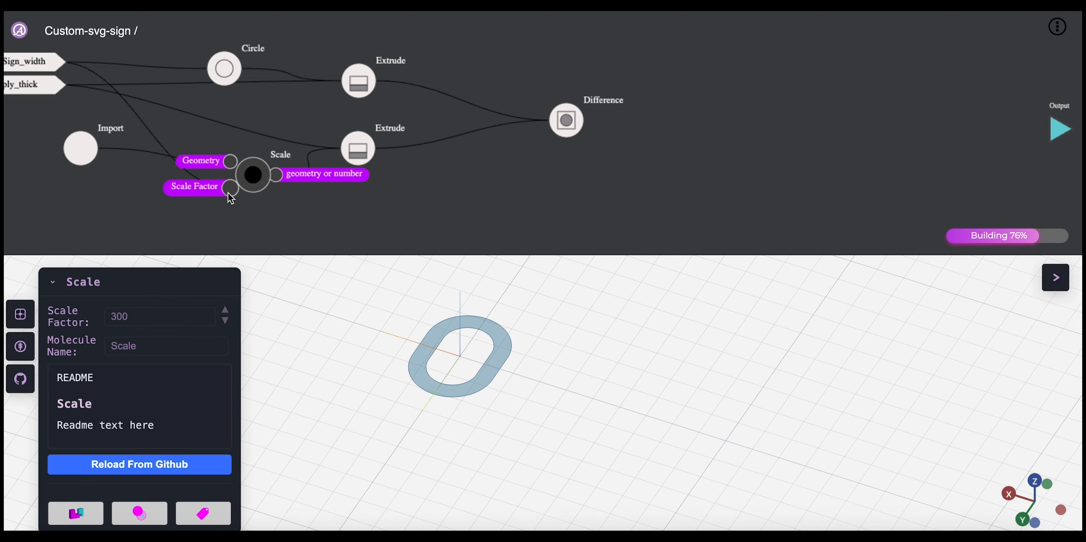
click(229, 191)
key(Delete)
click(251, 182)
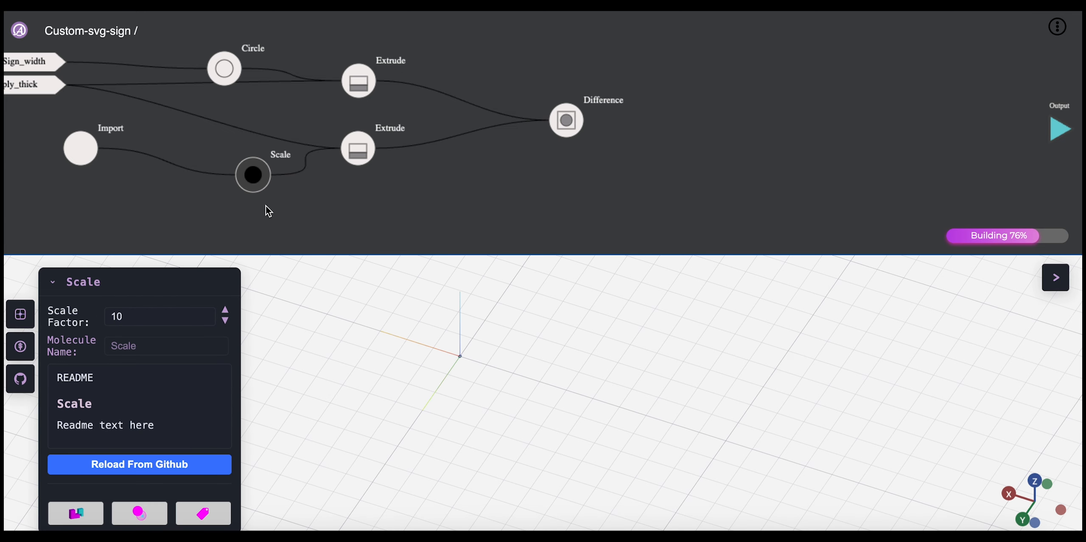
drag(253, 175, 220, 187)
double_click(144, 316)
text(1)
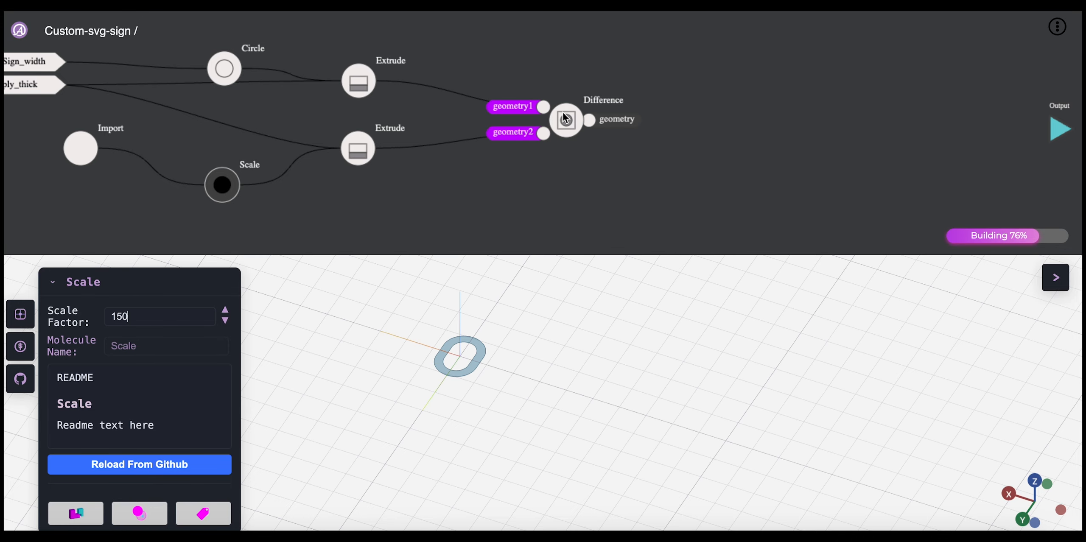
Step: Display the Difference result and examine the ring-shaped cut-out in the disc from several angles
click(565, 115)
drag(476, 368, 473, 391)
scroll(473, 392, up, 5)
right_drag(472, 391, 496, 422)
drag(496, 422, 513, 426)
right_drag(512, 426, 533, 369)
drag(524, 384, 520, 370)
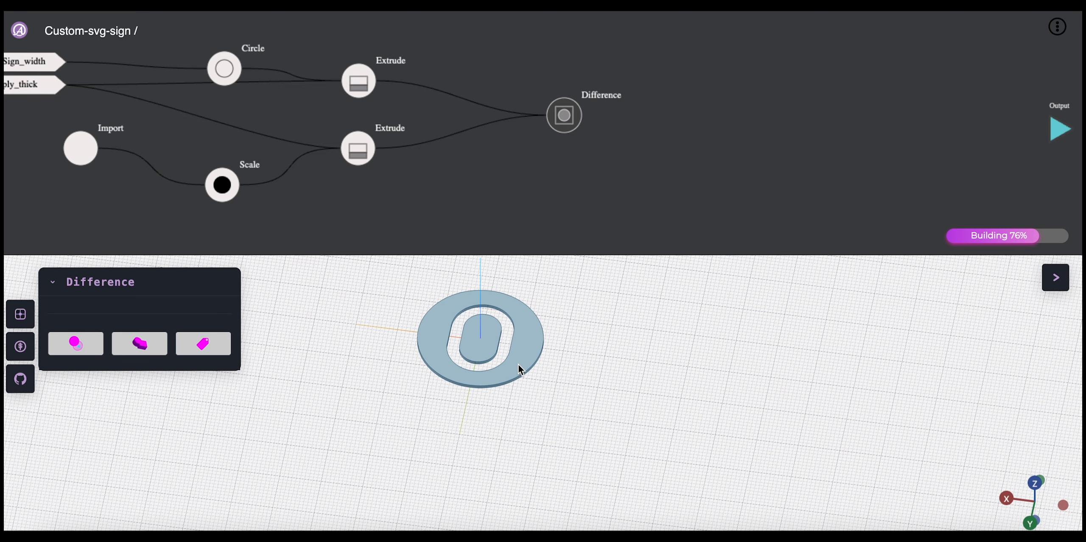
right_drag(521, 371, 484, 402)
drag(482, 397, 479, 394)
scroll(478, 394, up, 5)
right_drag(478, 394, 511, 403)
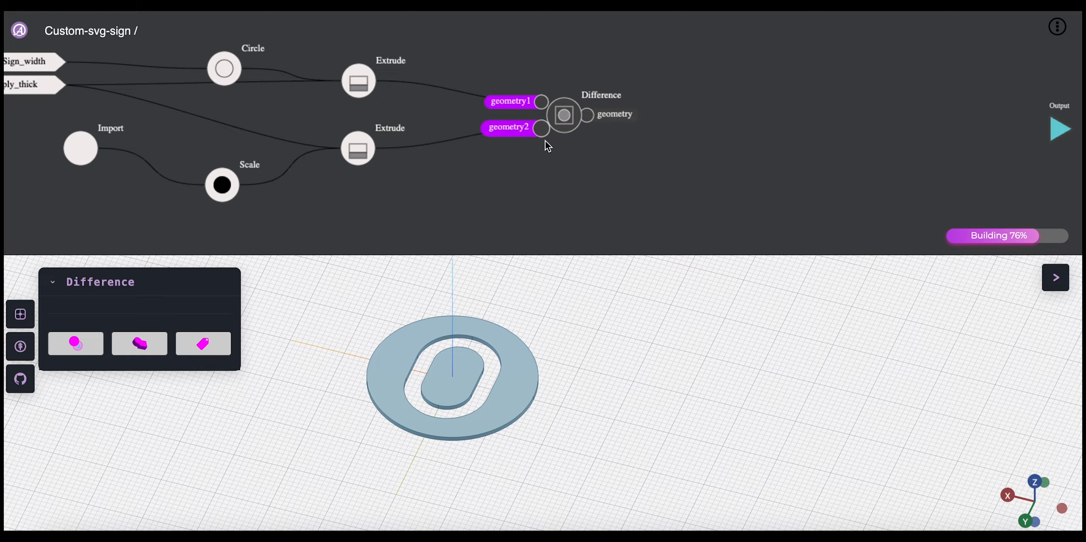
Step: Add a Move node fed by the scaled shape's Extrude node
mouse_move(389, 150)
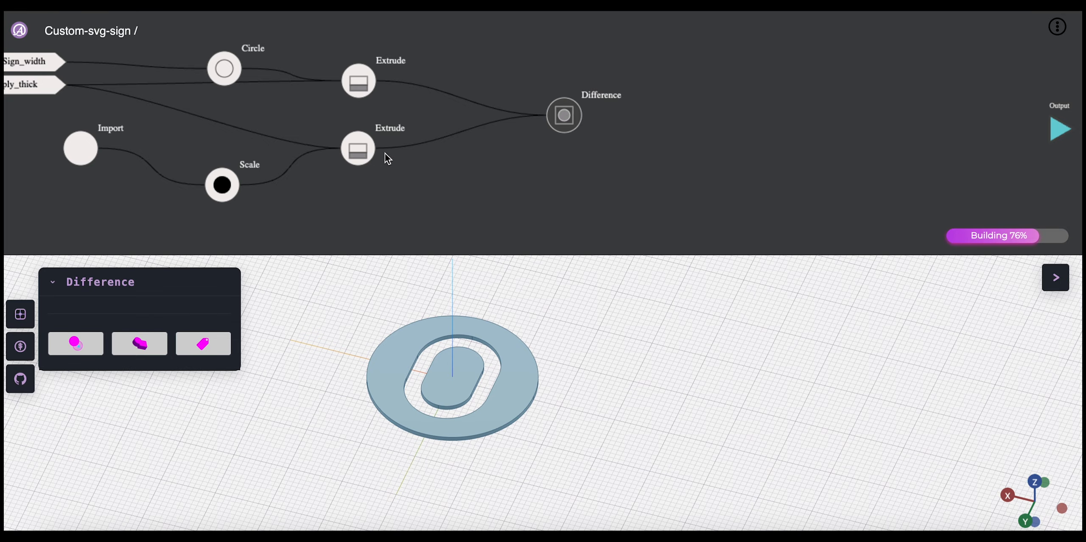
click(365, 153)
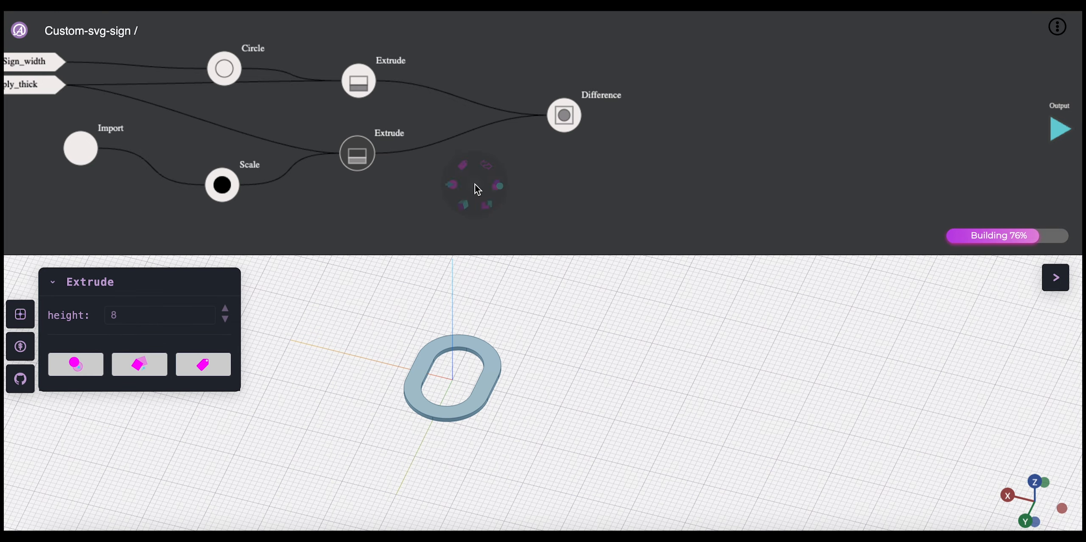
mouse_move(461, 219)
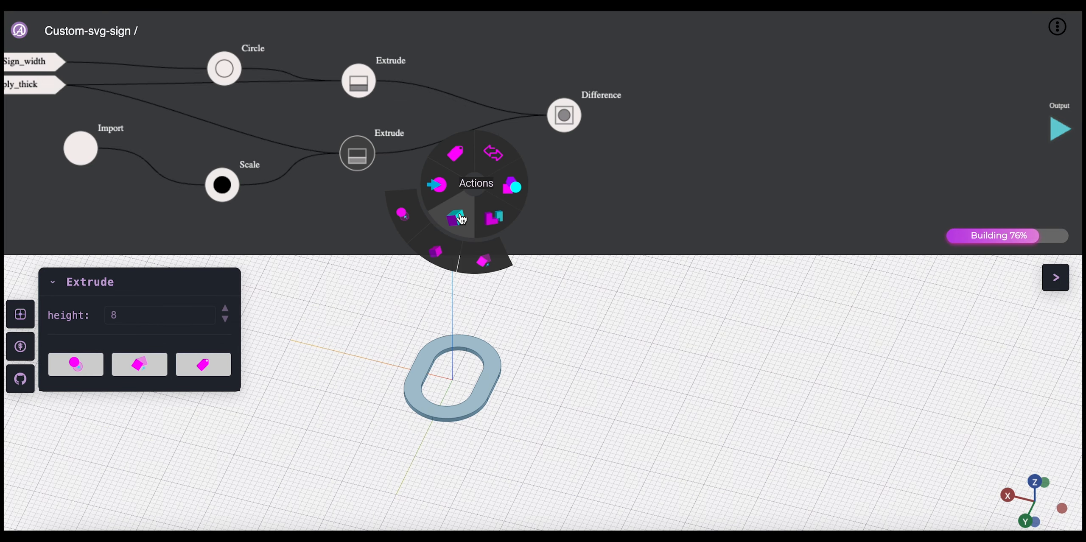
click(408, 215)
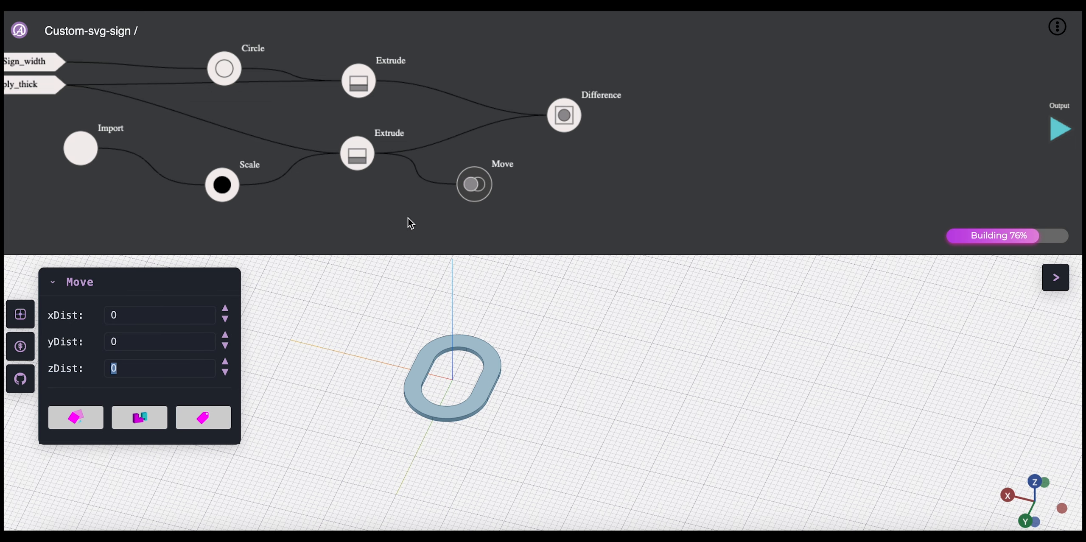
Step: Spread out the lower Extrude, Move and Difference nodes to make room between them
drag(353, 155, 352, 178)
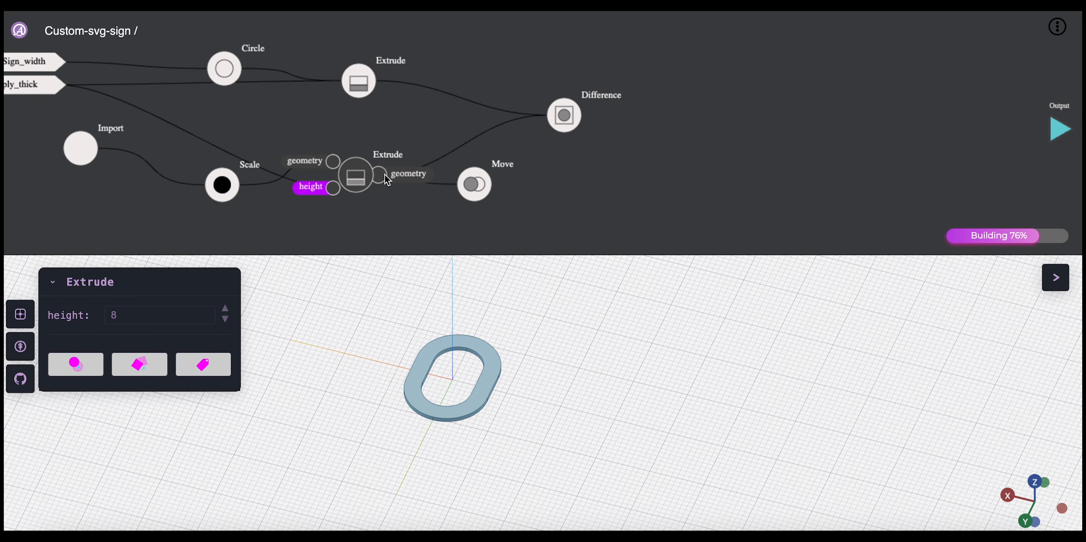
drag(473, 184, 497, 183)
drag(564, 116, 627, 96)
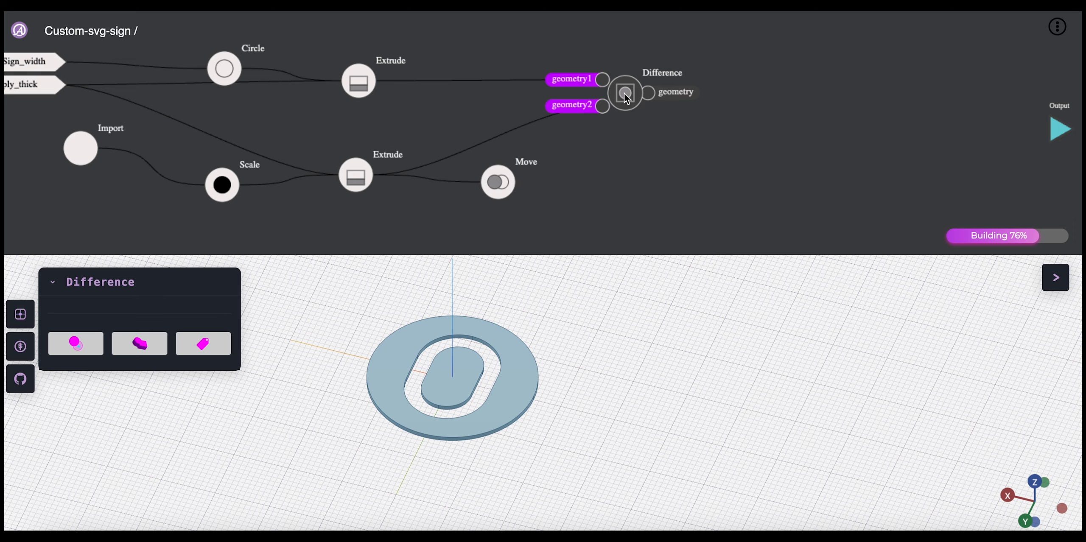
drag(501, 186, 551, 177)
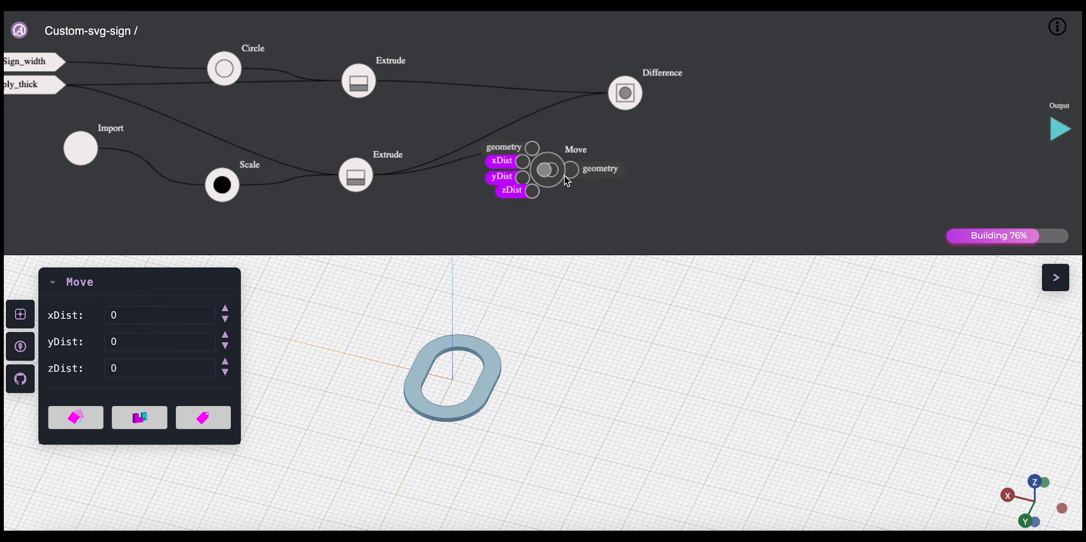
Step: Add an Equation node and place it just below the link between the lower Extrude and the Move node
right_click(663, 192)
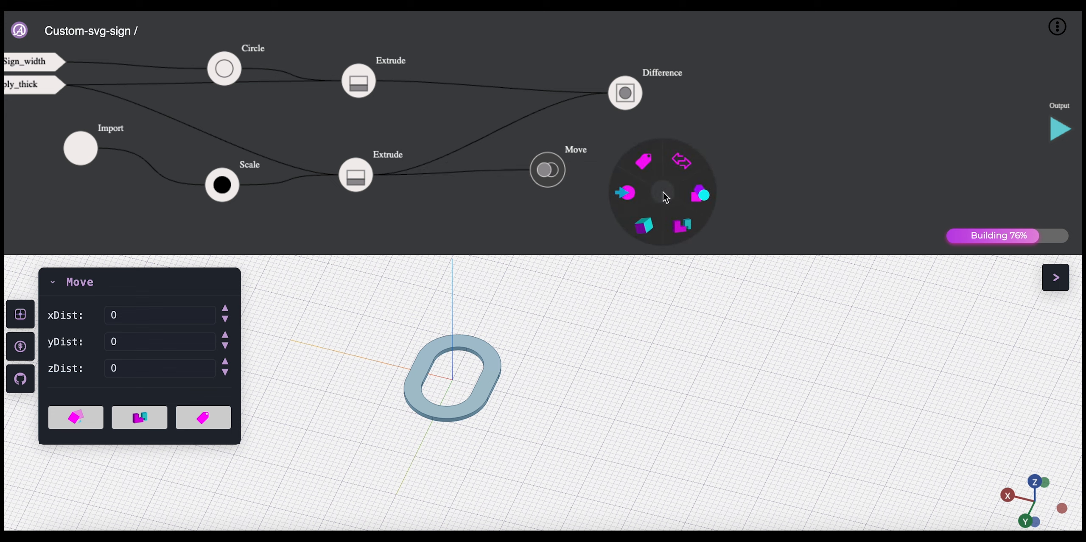
mouse_move(625, 193)
click(594, 181)
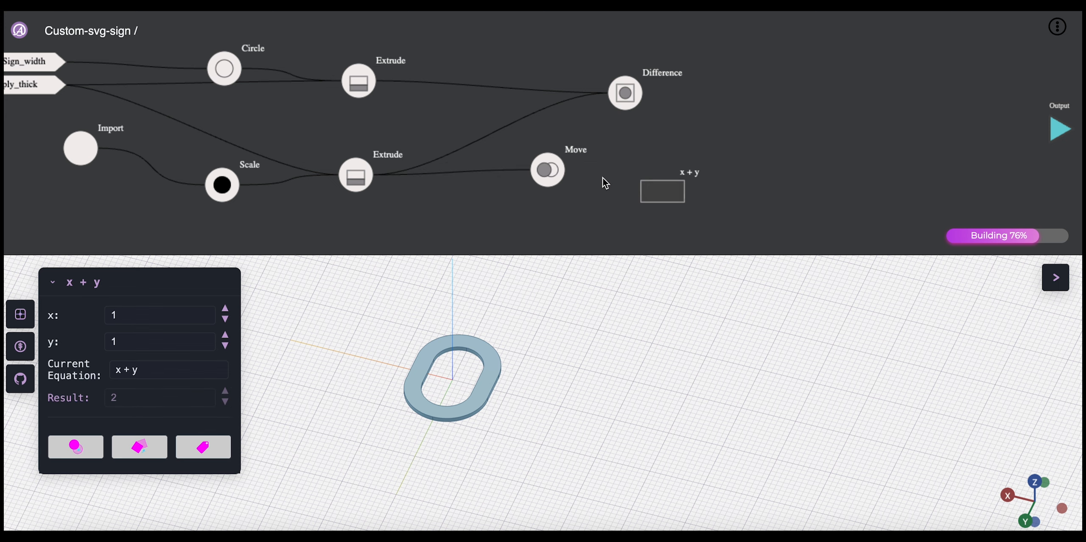
click(551, 204)
drag(669, 196, 494, 214)
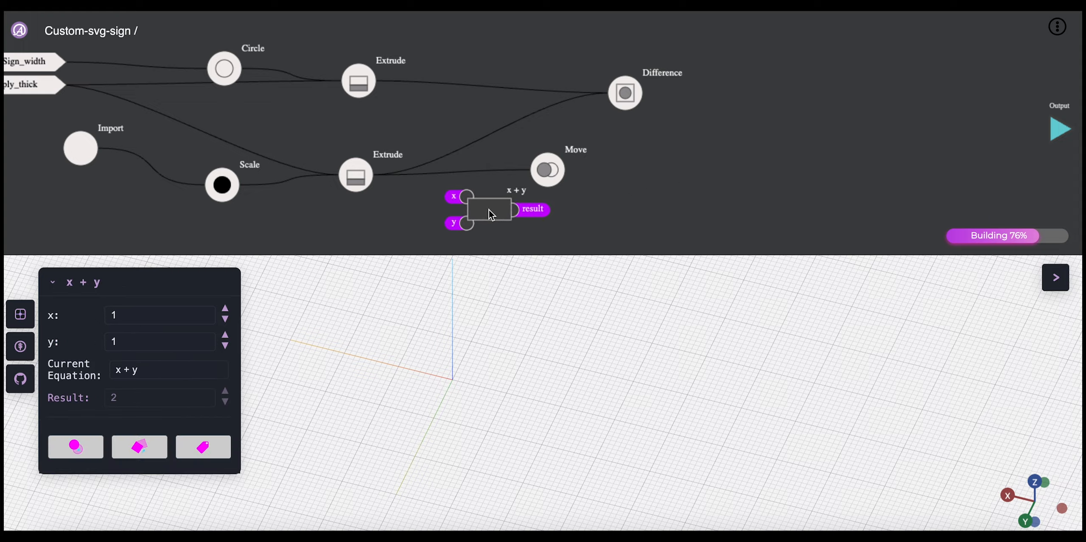
Step: Connect ply_thick to the Equation node's x input and set its equation to x /2
drag(64, 89, 463, 195)
click(163, 371)
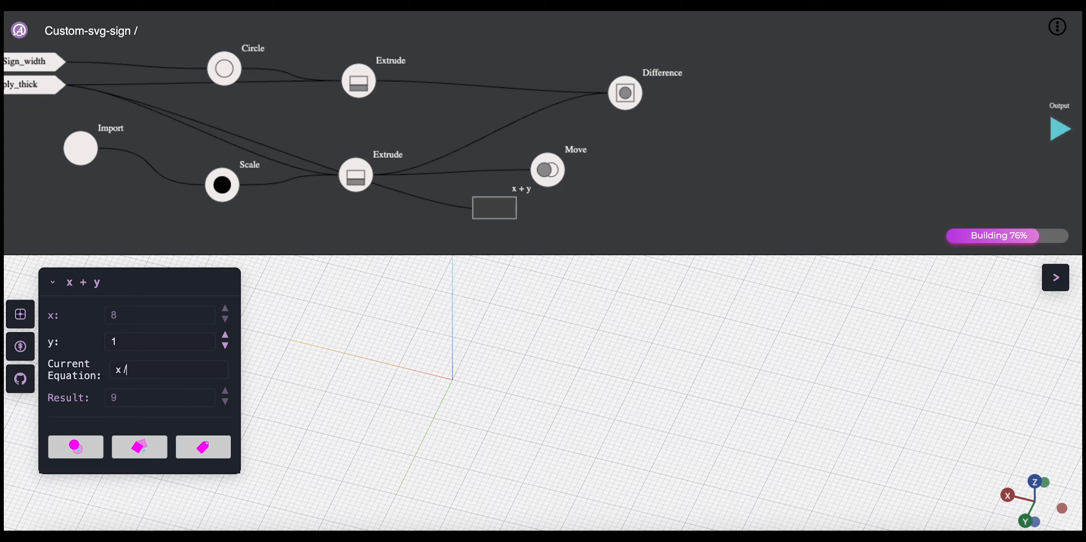
key(Return)
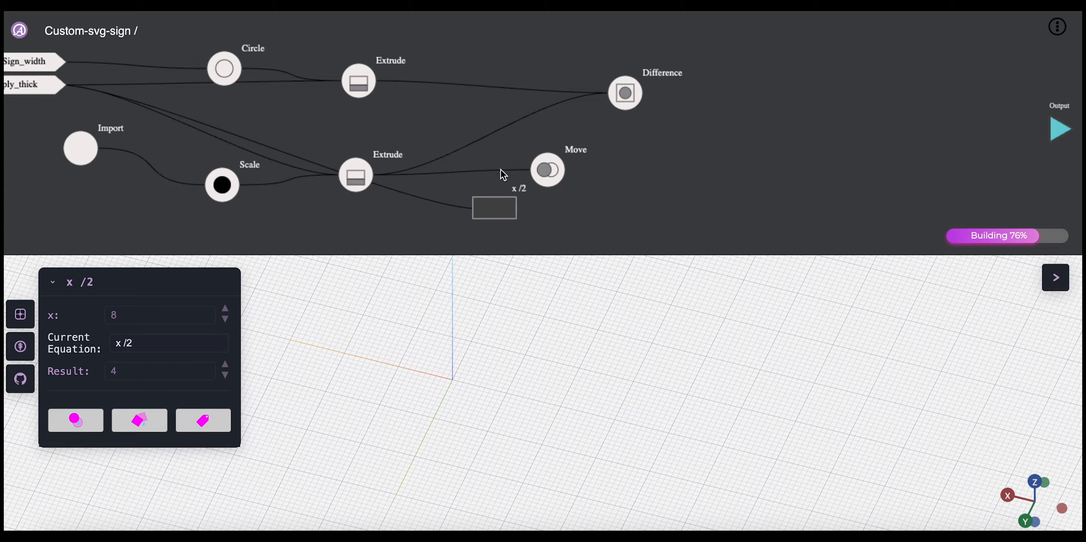
Step: Space out the x /2 equation and Move nodes, and connect the equation's result to the Move node's zDist input
drag(475, 205, 441, 210)
drag(545, 174, 611, 169)
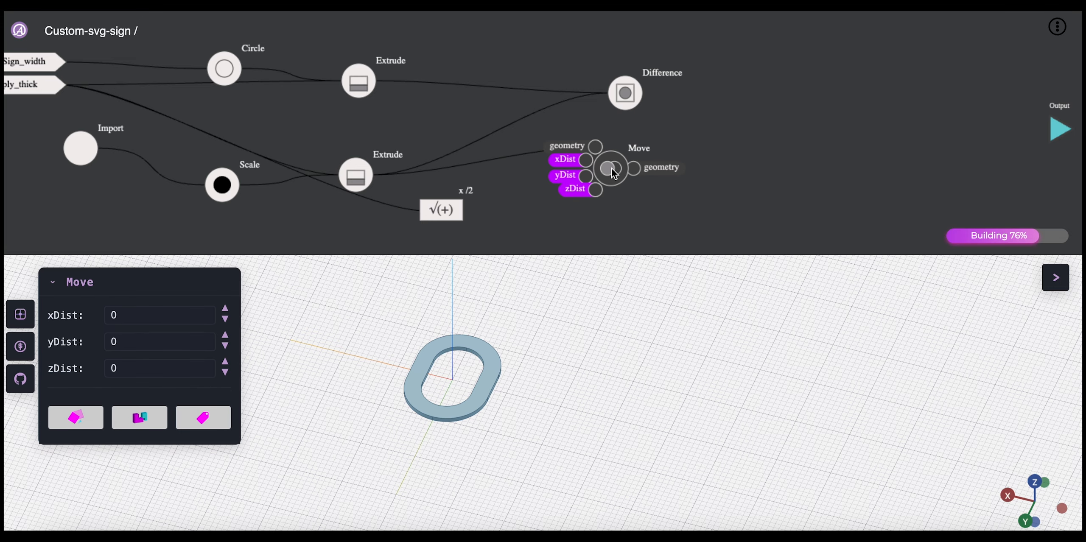
drag(470, 210, 599, 192)
click(609, 170)
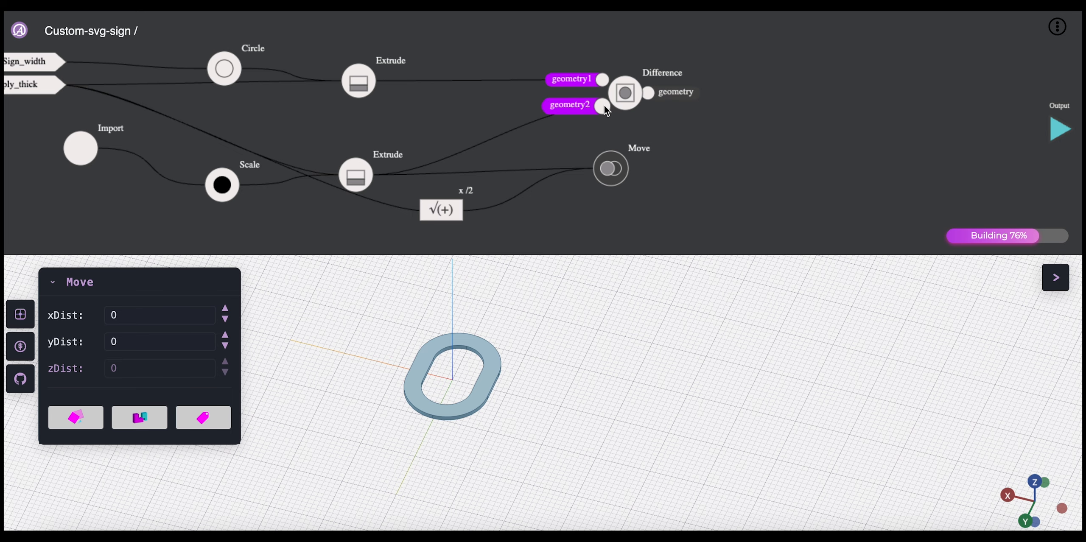
Step: Replace the lower Extrude's link into the Difference node's geometry2 input with the Move node's geometry output, and inspect the resulting cut
click(604, 107)
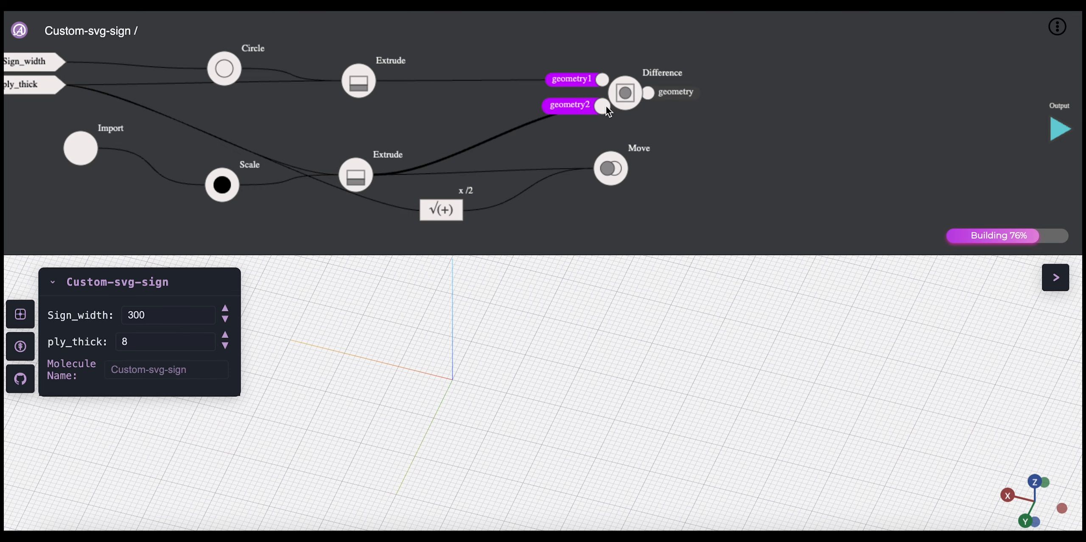
key(Delete)
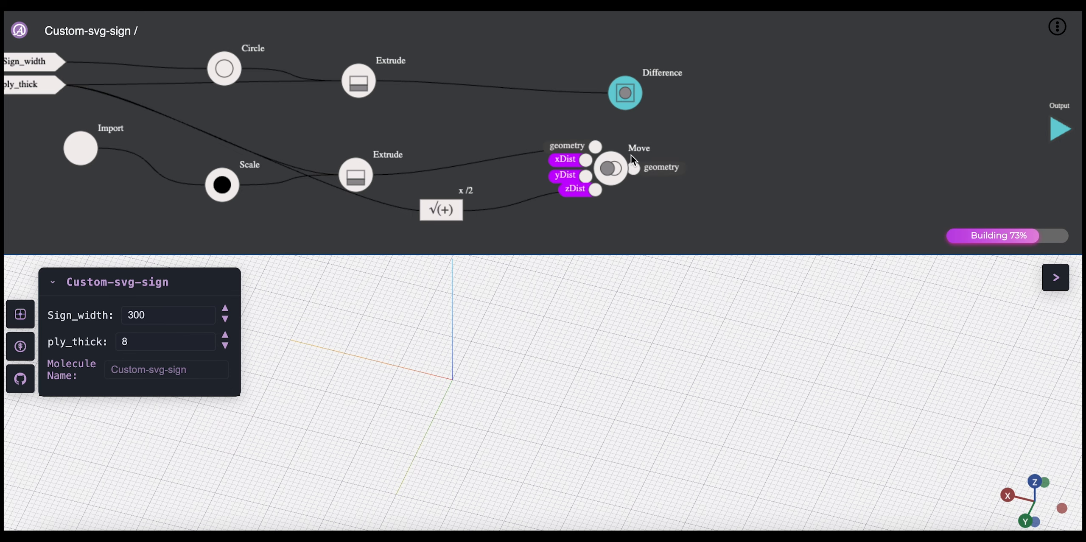
drag(634, 168, 623, 109)
click(696, 101)
drag(526, 402, 506, 420)
scroll(506, 420, up, 5)
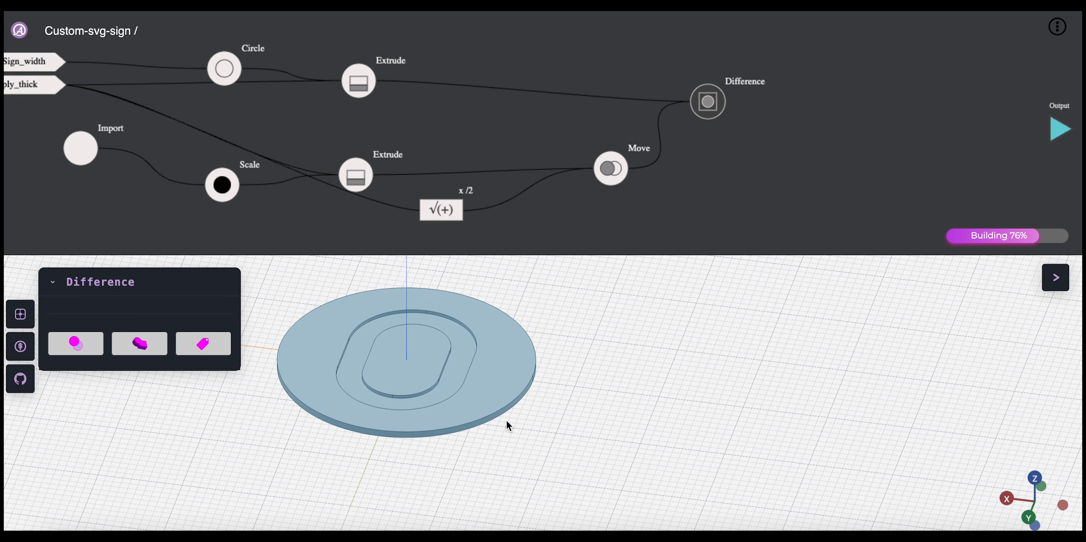
right_drag(505, 420, 596, 420)
drag(596, 420, 594, 434)
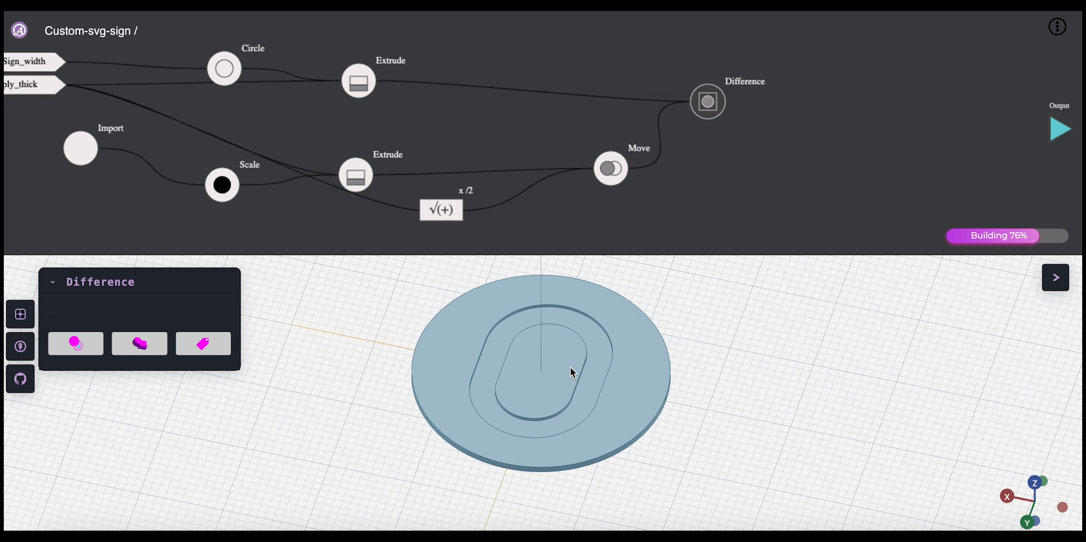
Step: Set Sign_width to 500 and preview the Difference node's result
mouse_move(221, 191)
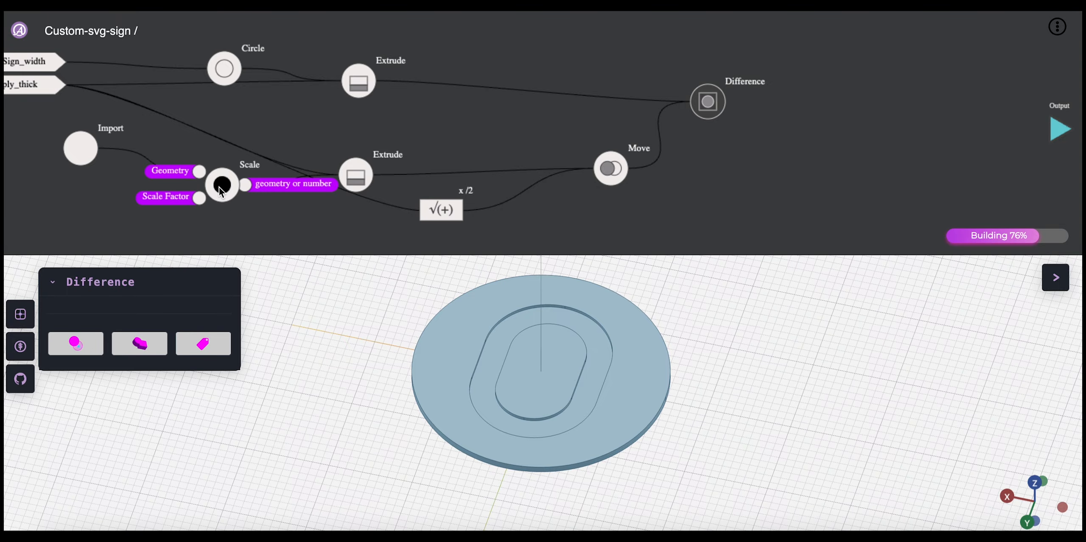
click(180, 136)
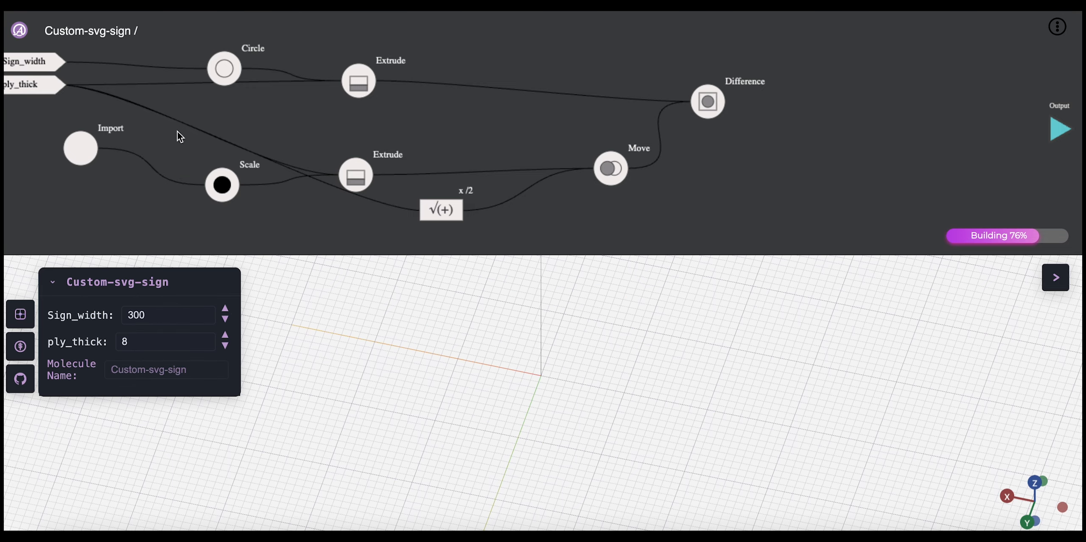
double_click(170, 314)
text(500)
drag(708, 102, 702, 103)
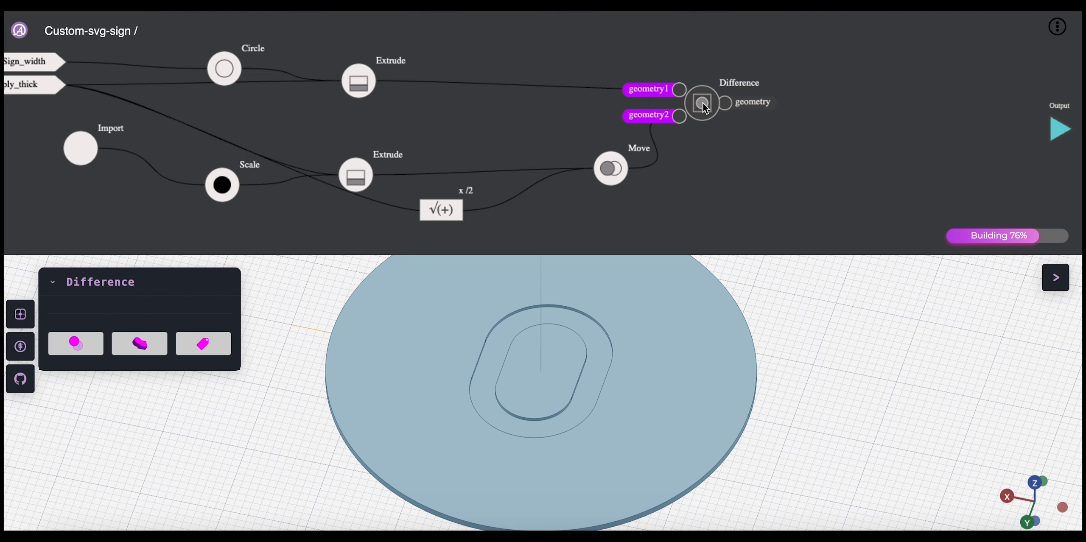
drag(622, 424, 617, 397)
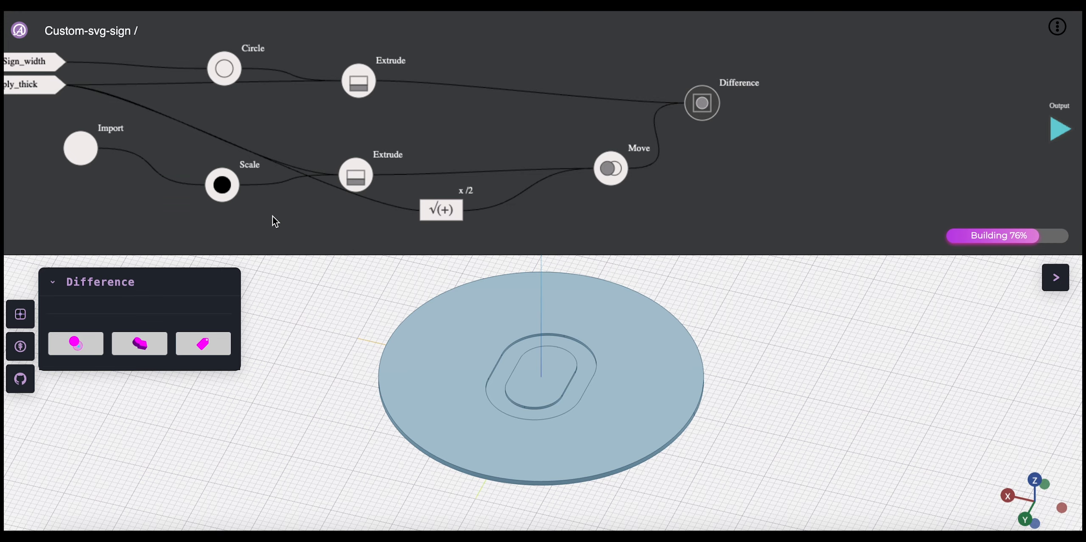
Step: Set the Scale node's Scale Factor to Sign_width/2 and preview the Difference node's result
click(228, 191)
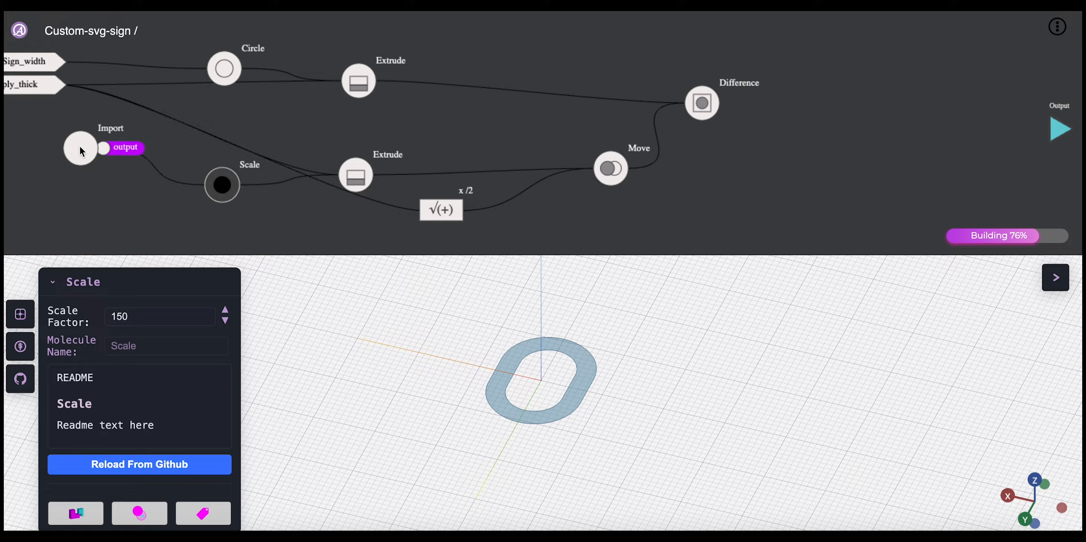
double_click(158, 321)
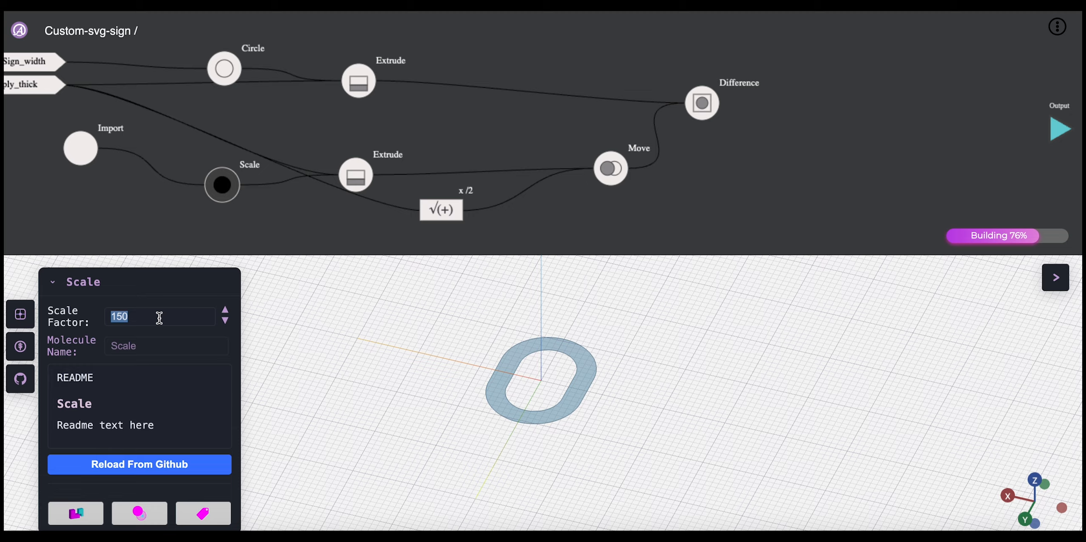
key(Caps_Lock)
text(Sign_width/2)
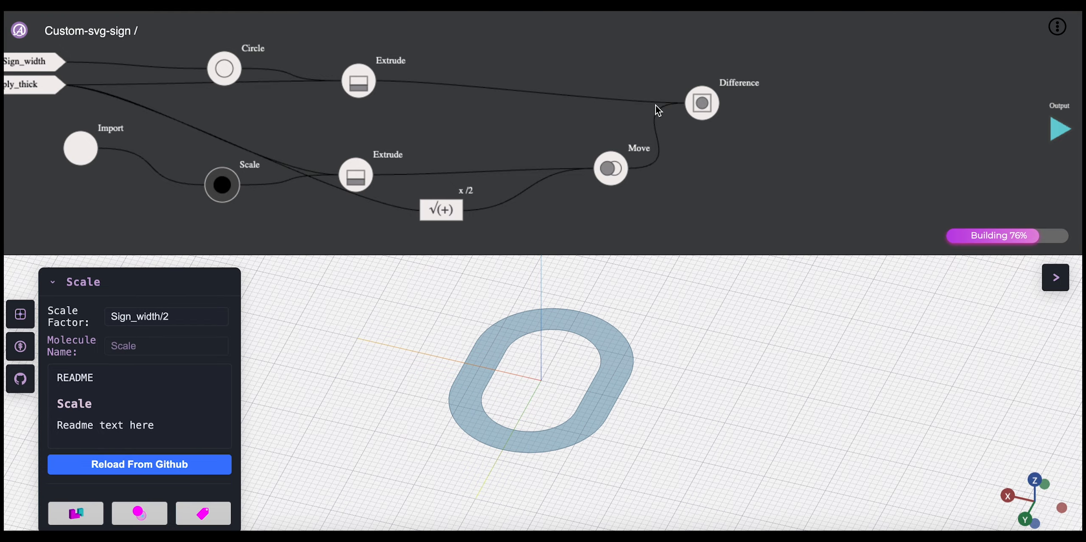
click(702, 103)
drag(626, 341, 602, 423)
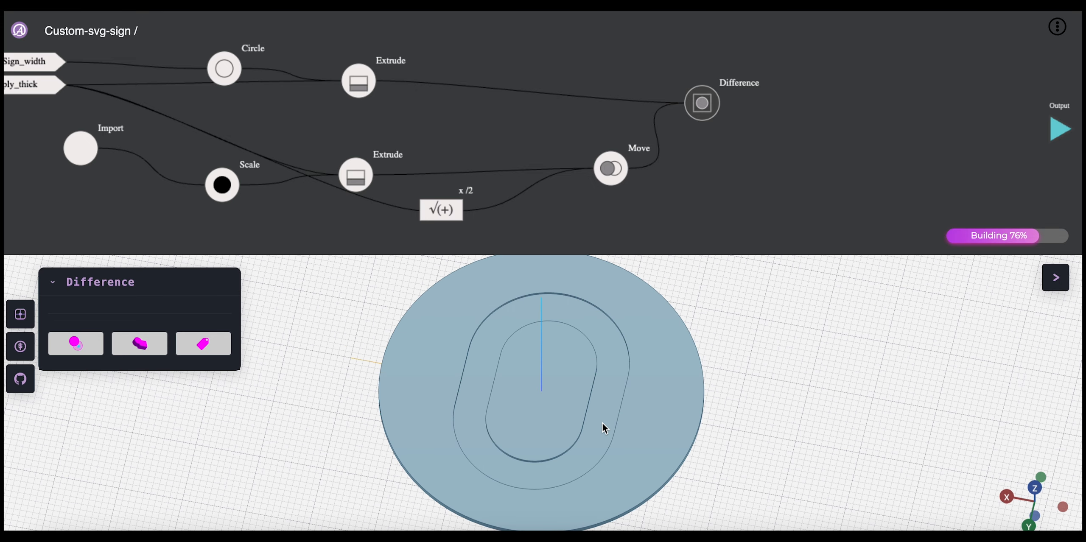
Step: Set Sign_width to 100 and preview how the Difference result scales with it
drag(222, 185, 215, 187)
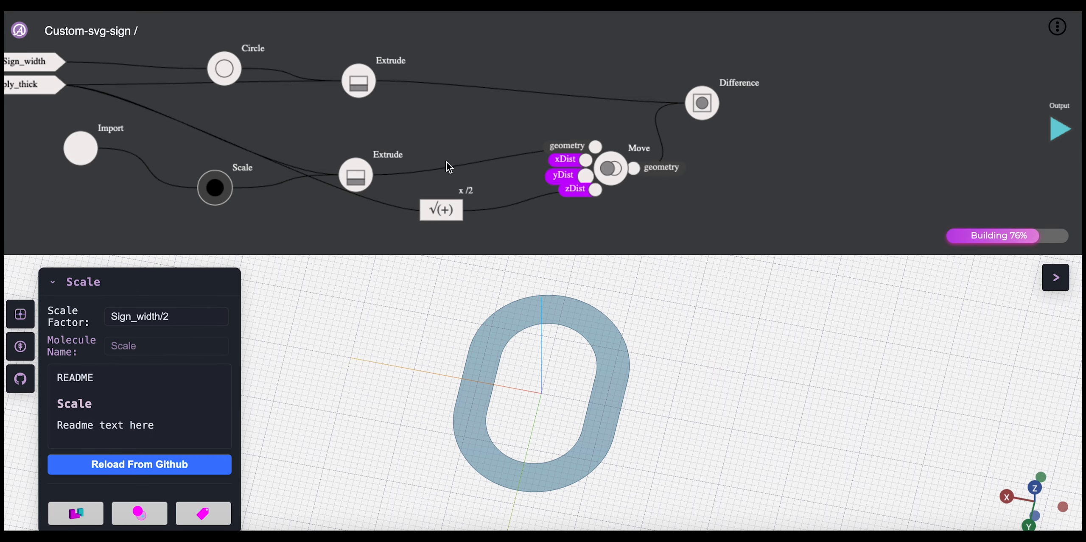
click(325, 124)
double_click(185, 316)
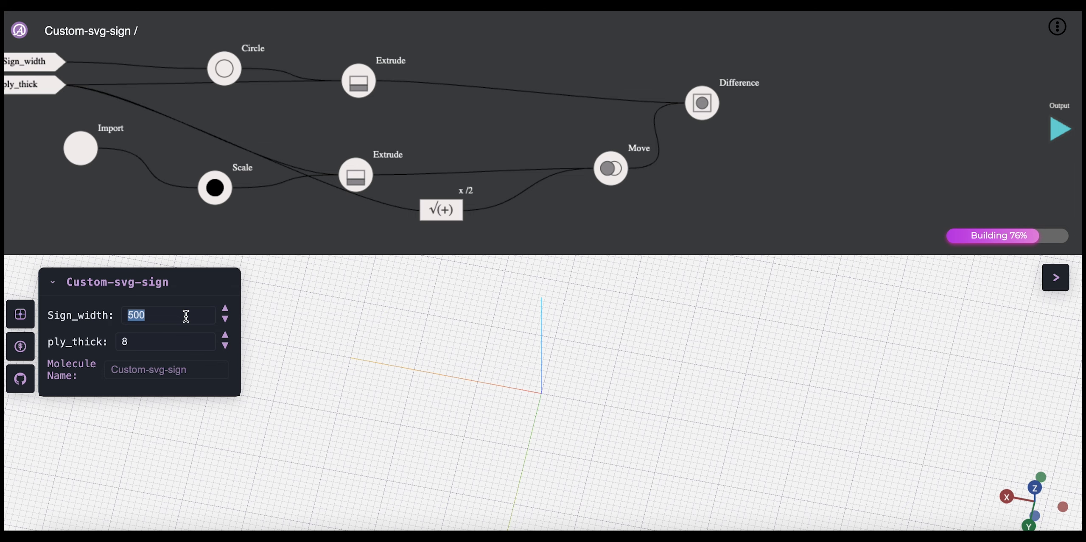
text(400)
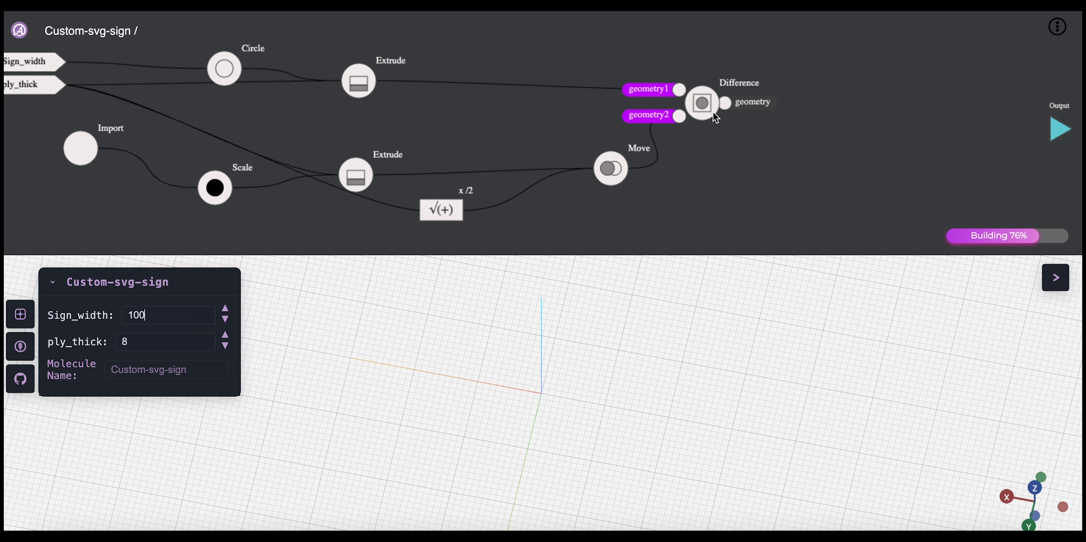
drag(713, 111, 713, 116)
scroll(570, 429, up, 5)
drag(569, 428, 556, 407)
right_drag(555, 407, 513, 449)
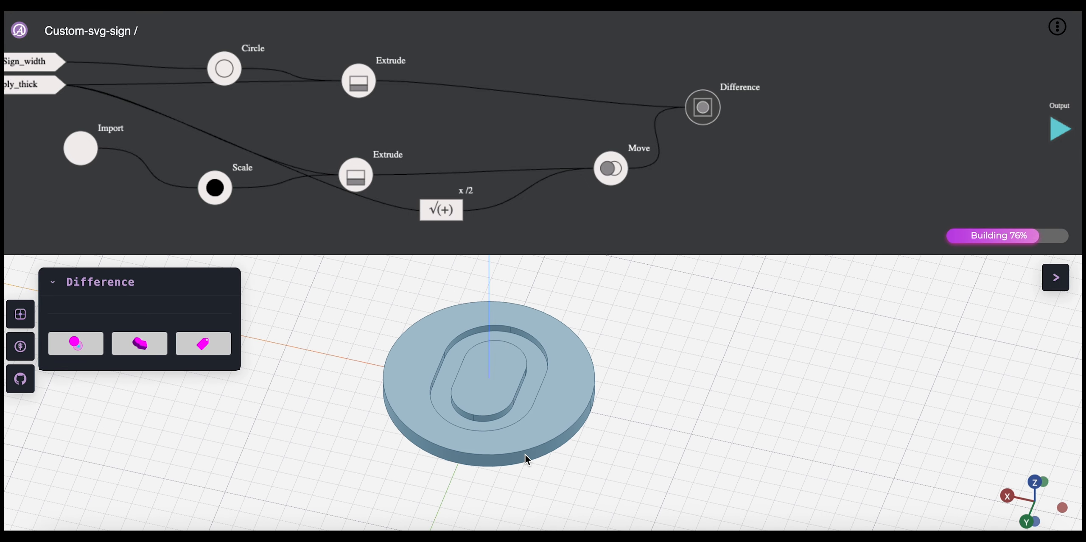
scroll(524, 454, down, 3)
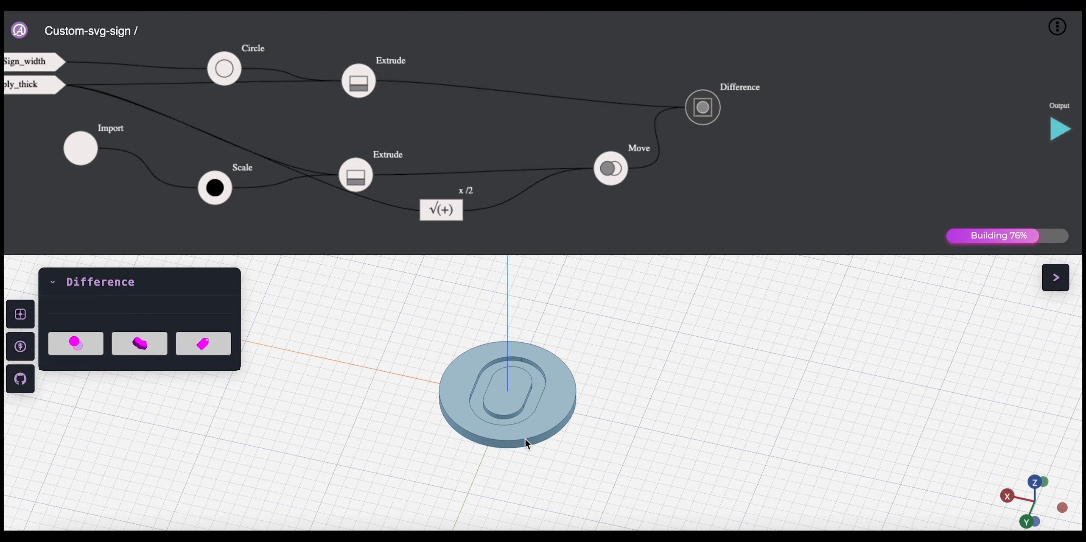
Step: Check both Extrude nodes, shift the upper one nearer to the Difference node, and connect the Difference node's geometry to the Output node
click(355, 176)
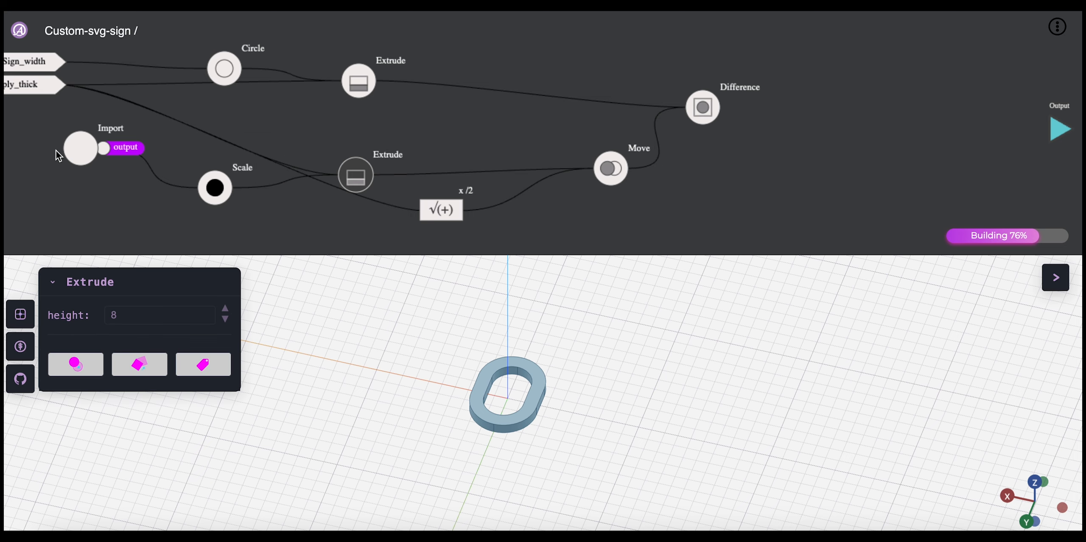
drag(83, 151, 76, 150)
click(410, 141)
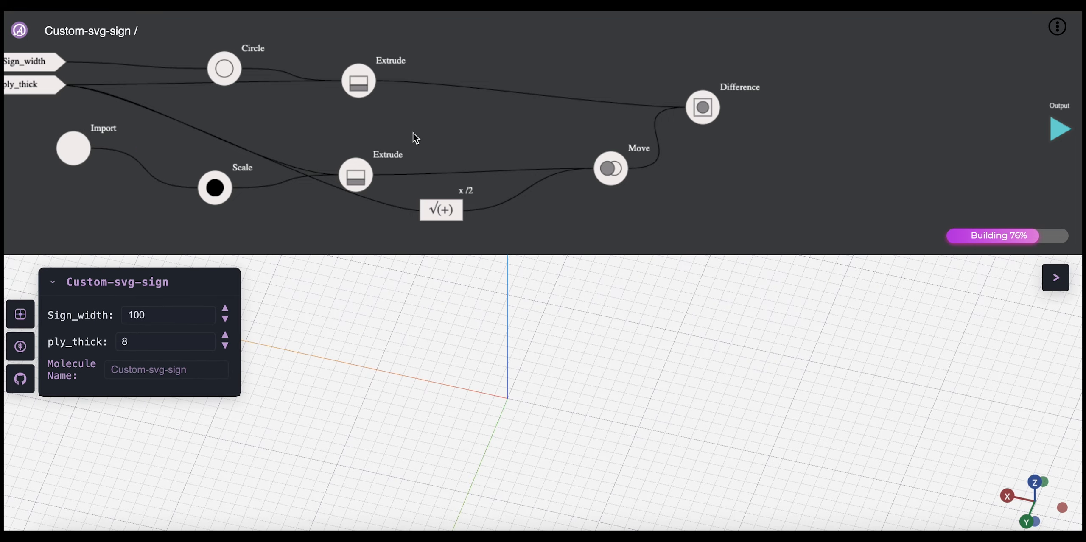
click(360, 89)
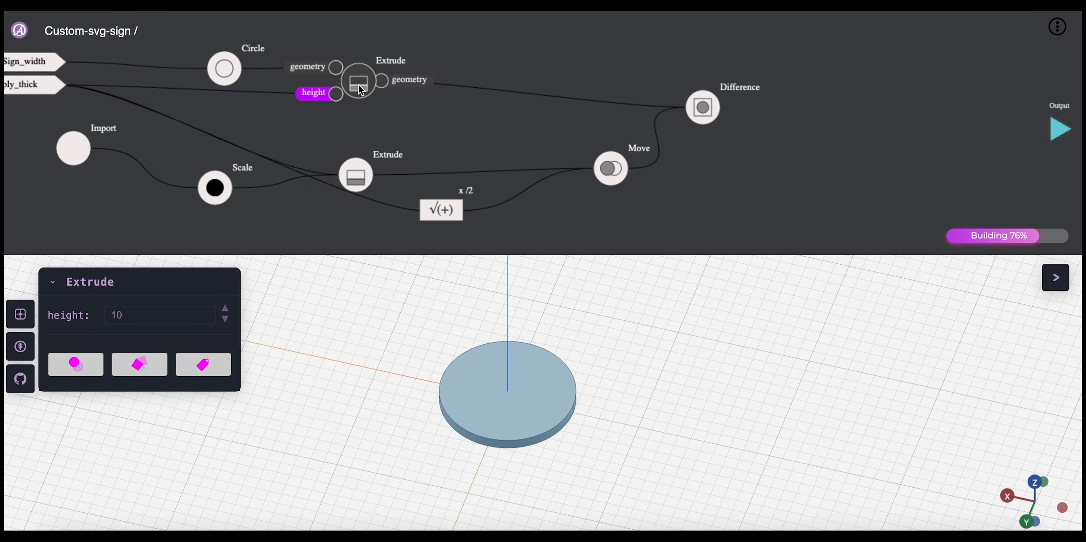
click(712, 112)
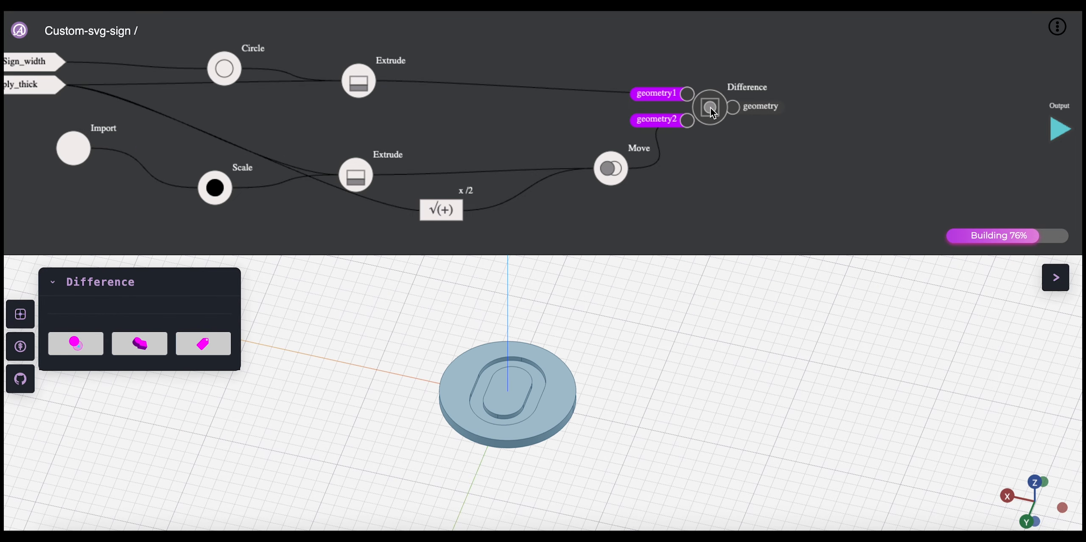
drag(368, 80, 430, 87)
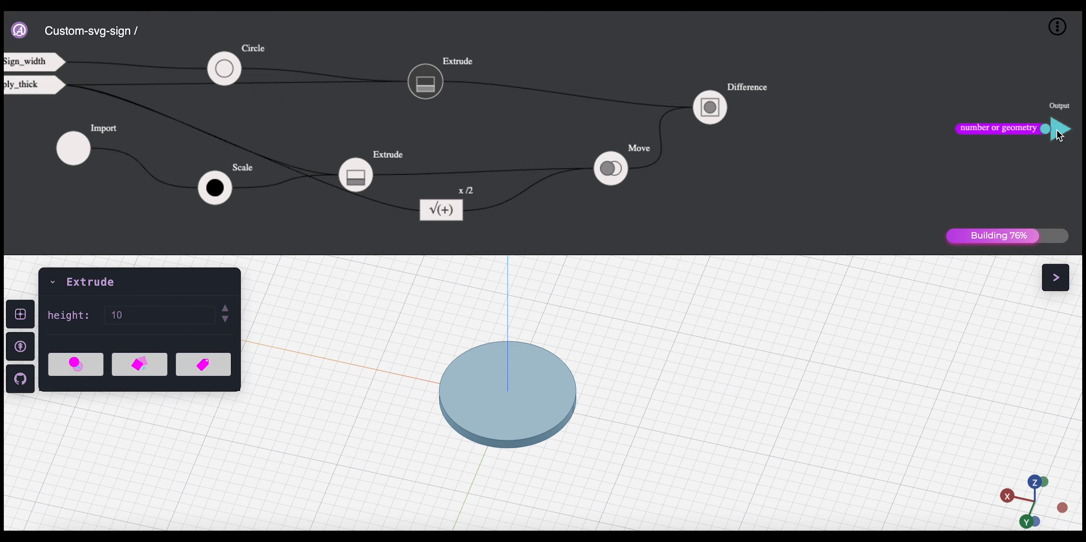
drag(726, 120, 1047, 131)
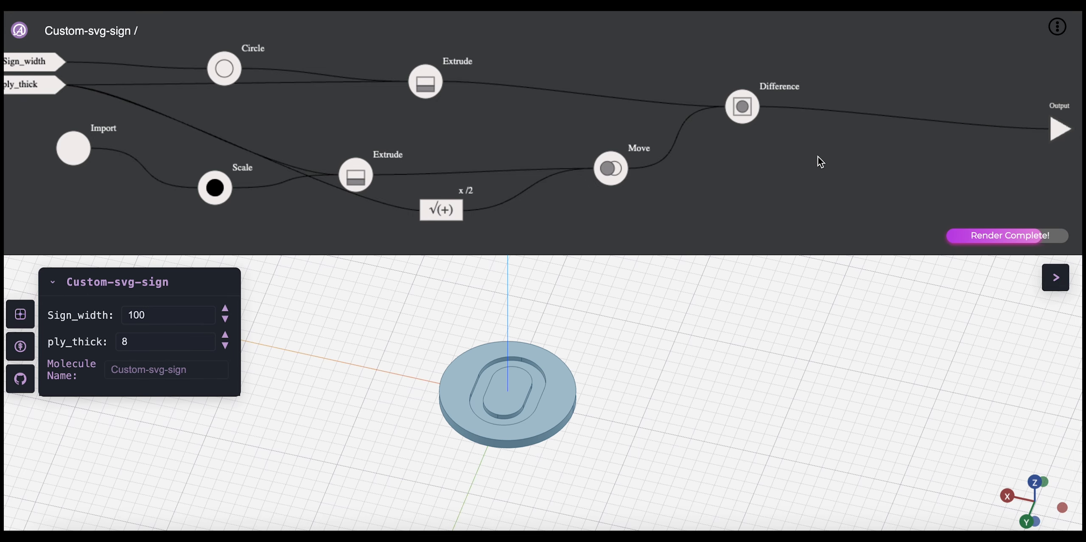
Step: Tidy the graph by placing the Move node nearer the x /2 equation and the Difference node level with the Output node
drag(605, 178, 568, 170)
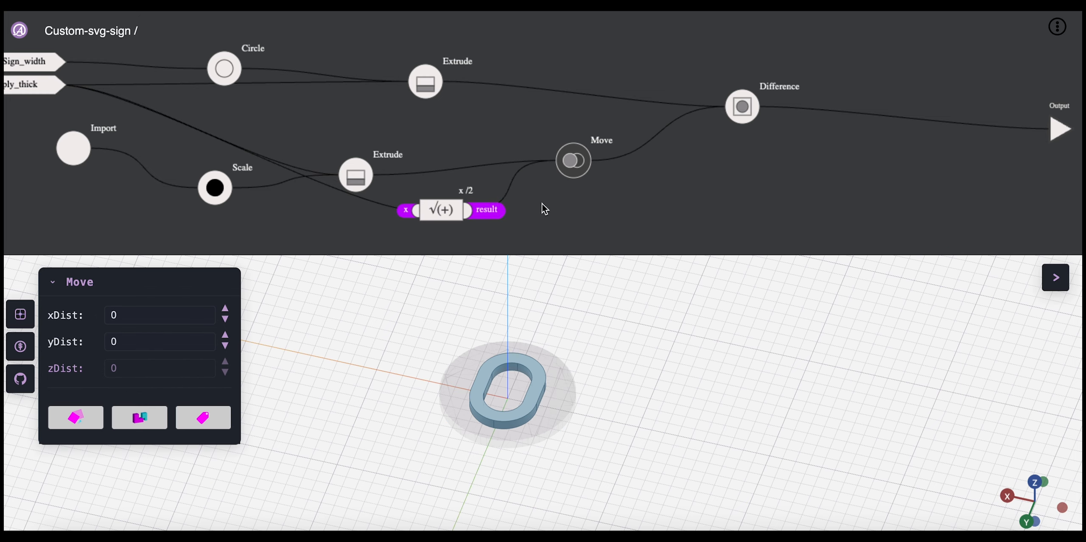
drag(745, 112, 699, 118)
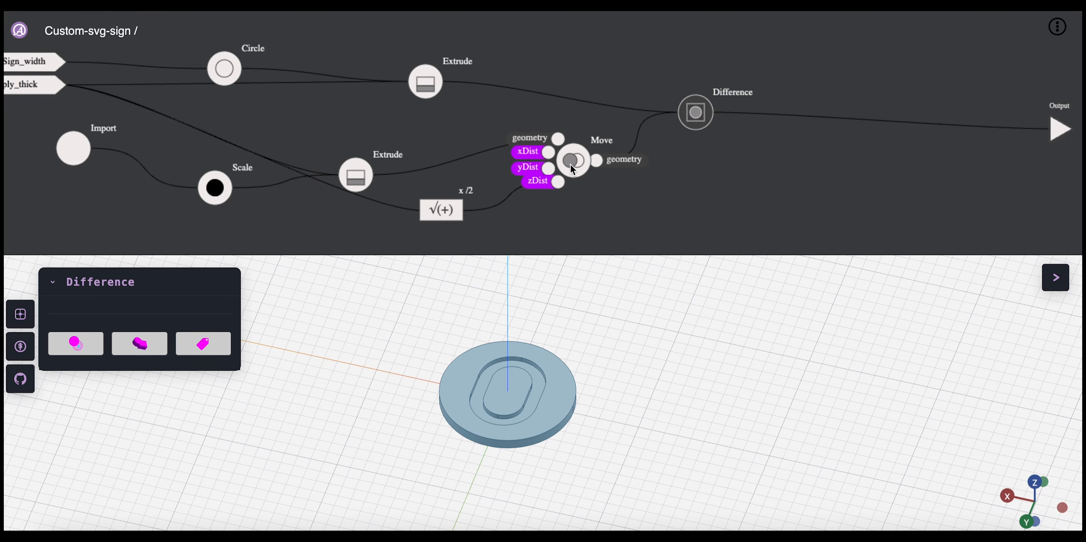
drag(706, 115, 762, 133)
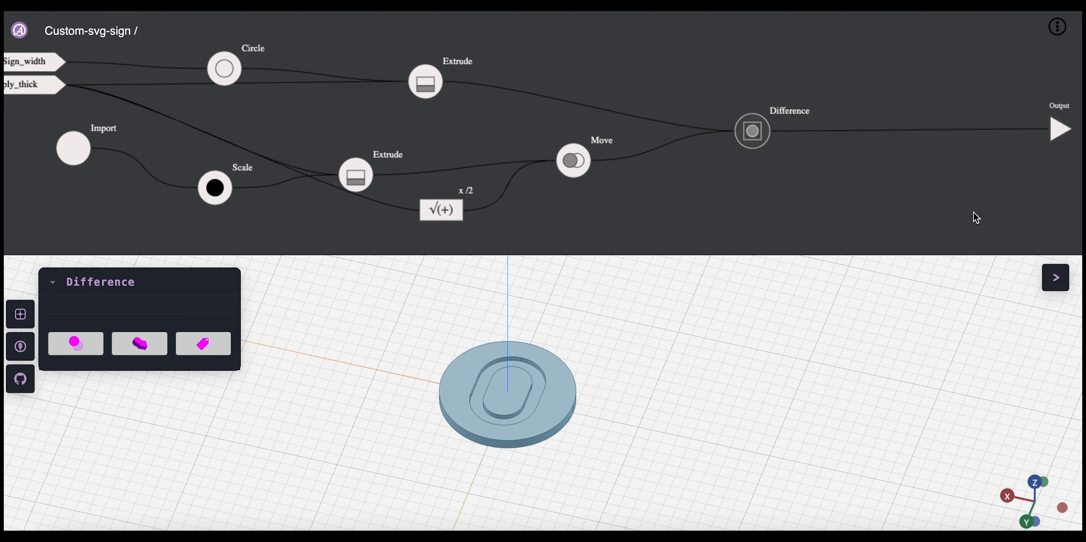